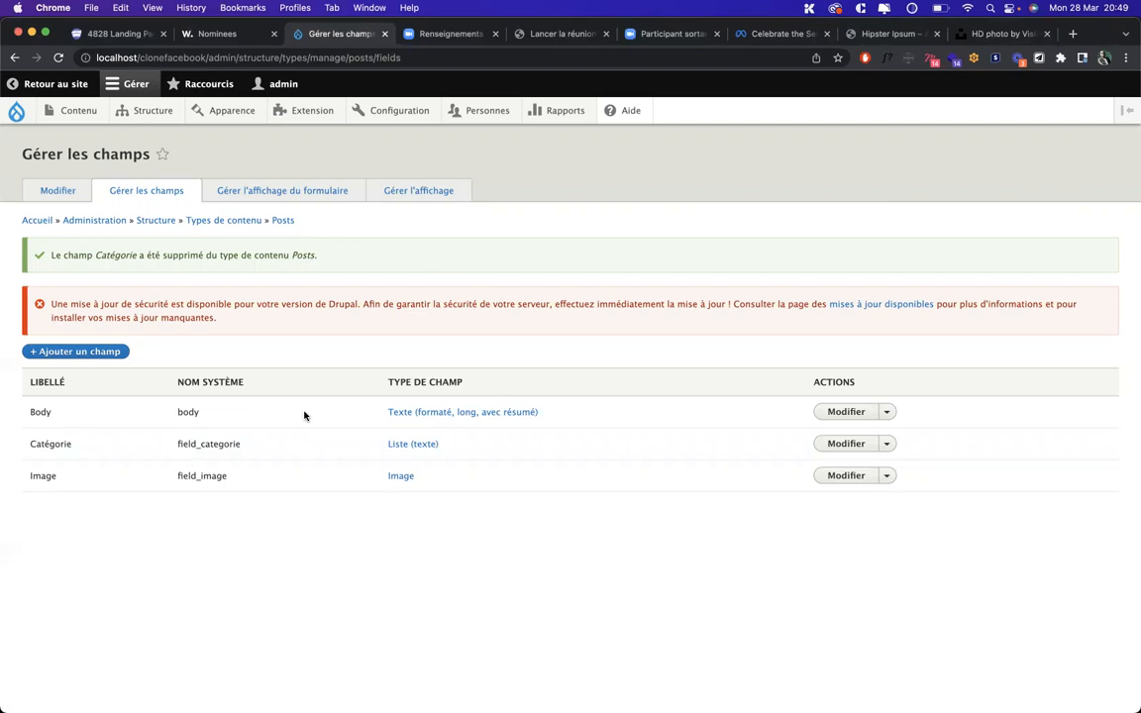
Step: Go to the site's public Posts page and look through the listed posts
click(16, 112)
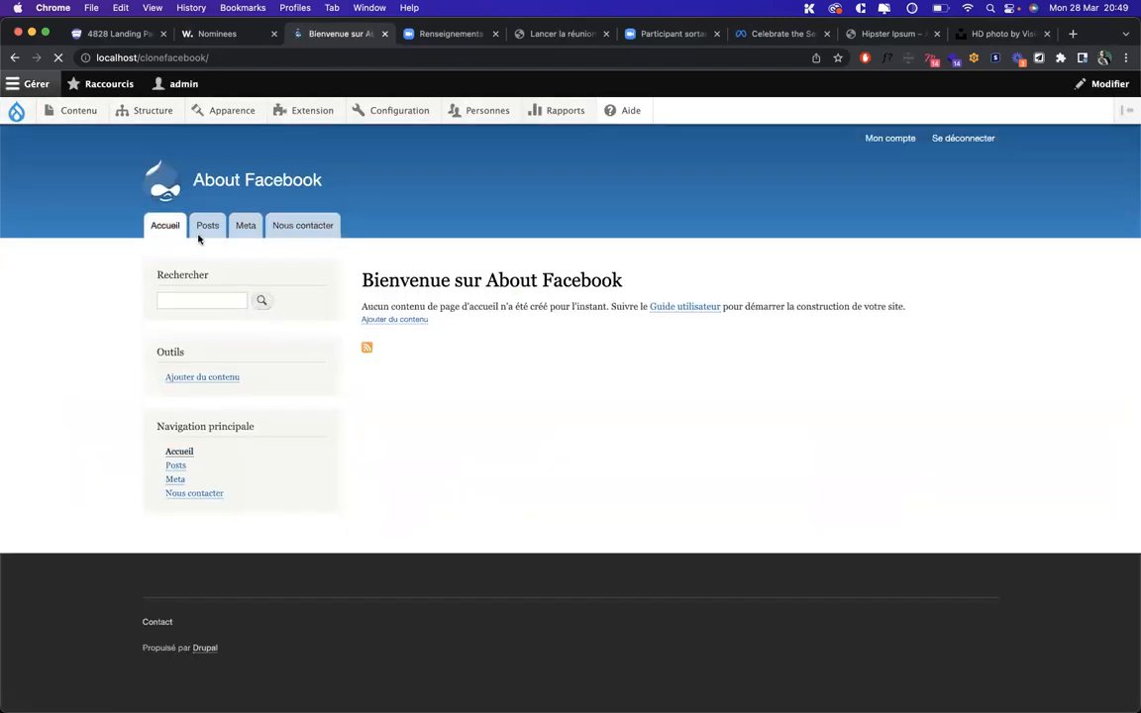
click(208, 226)
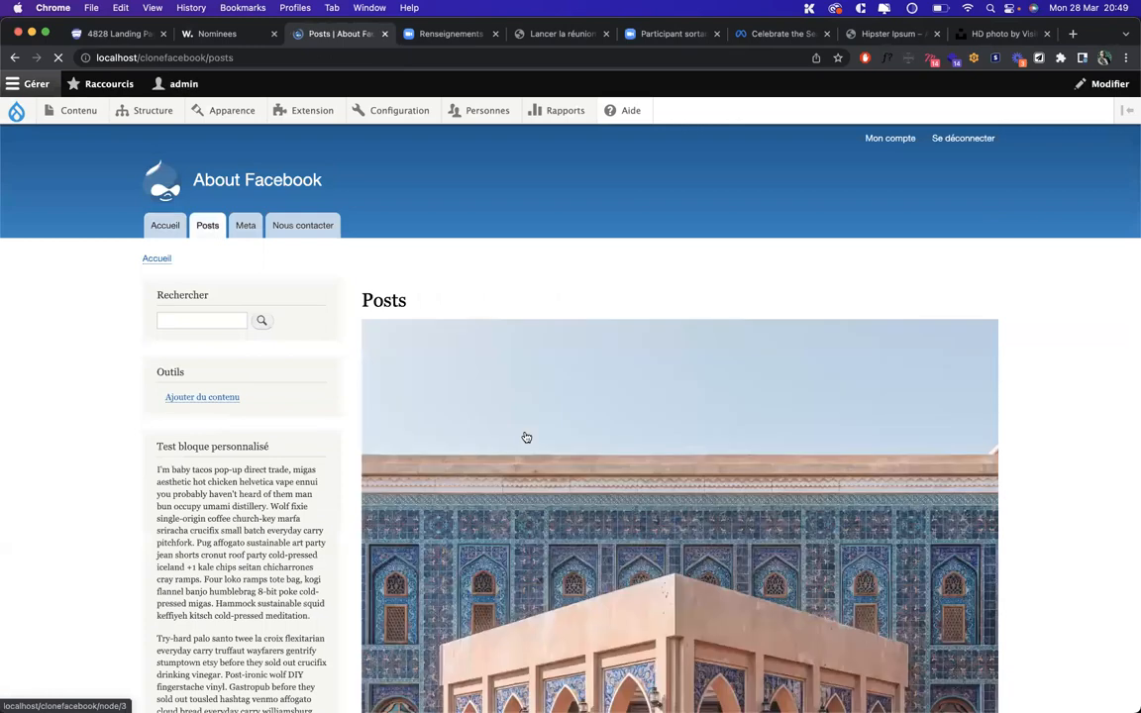
scroll(526, 437, down, 10)
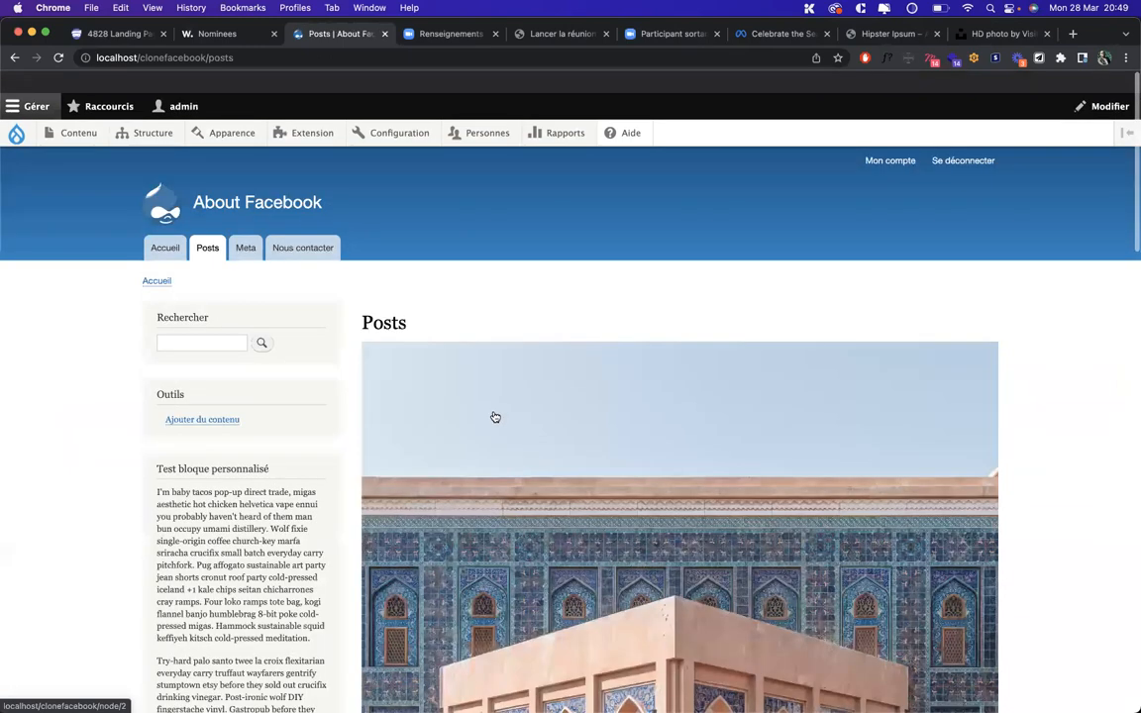
scroll(567, 478, down, 4)
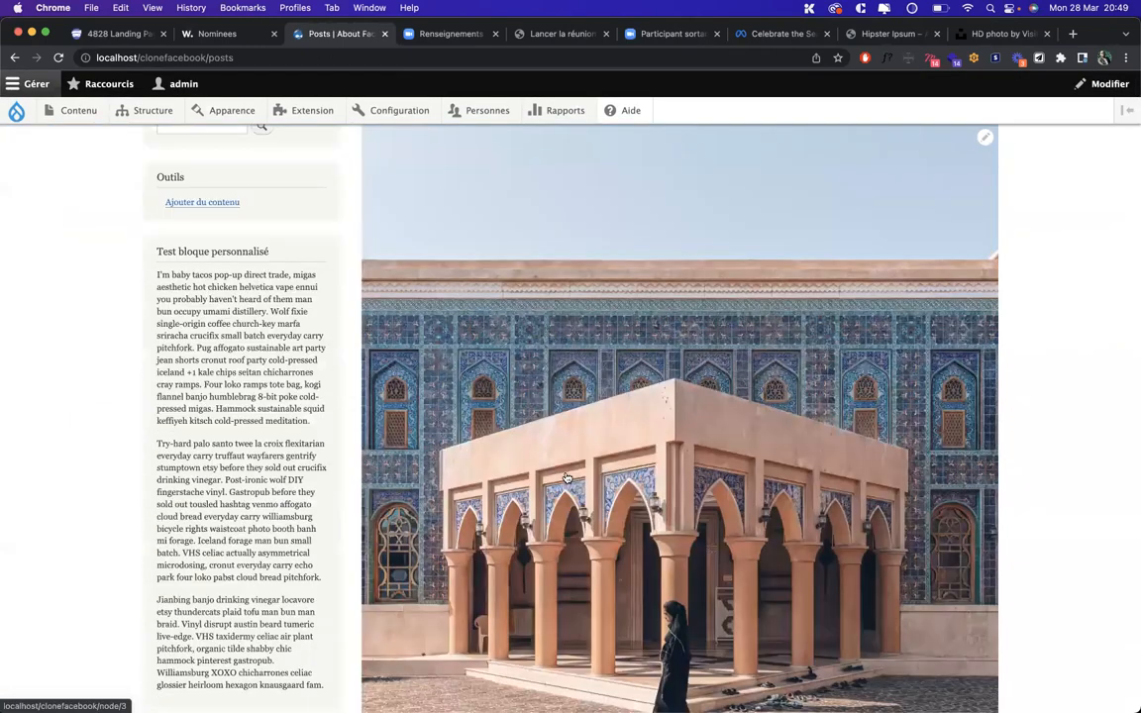
scroll(566, 479, down, 4)
scroll(566, 478, down, 13)
scroll(567, 479, up, 17)
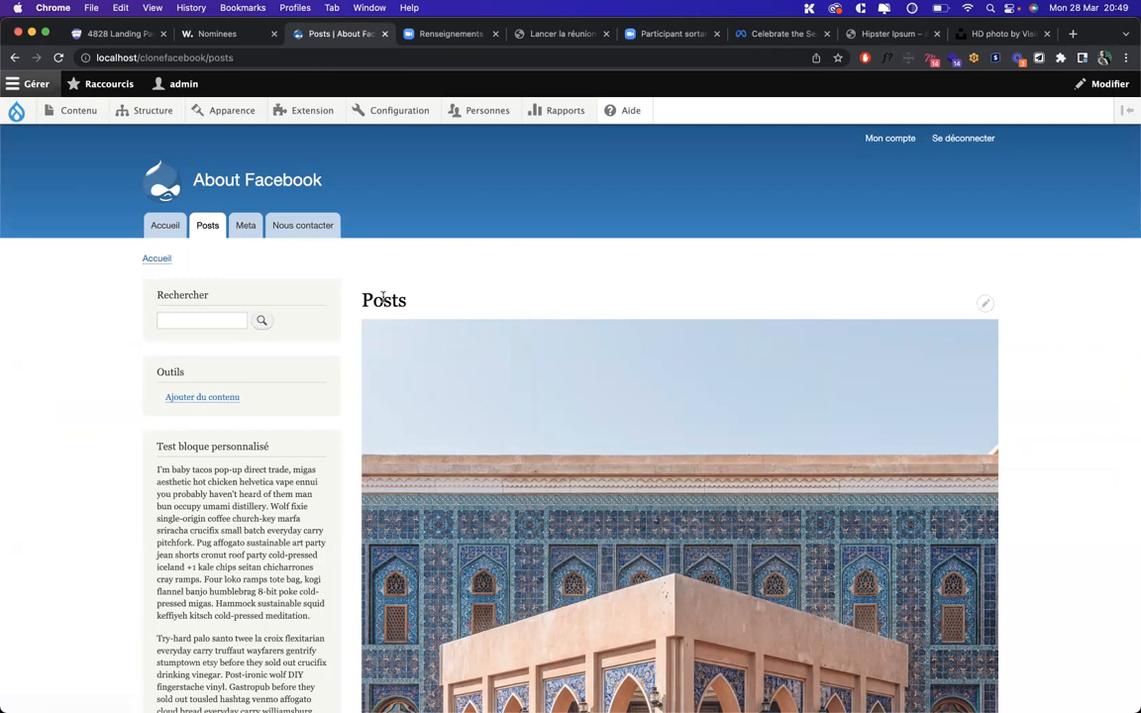
Step: Create a taxonomy vocabulary named Rubrique, keeping the default language settings
mouse_move(151, 120)
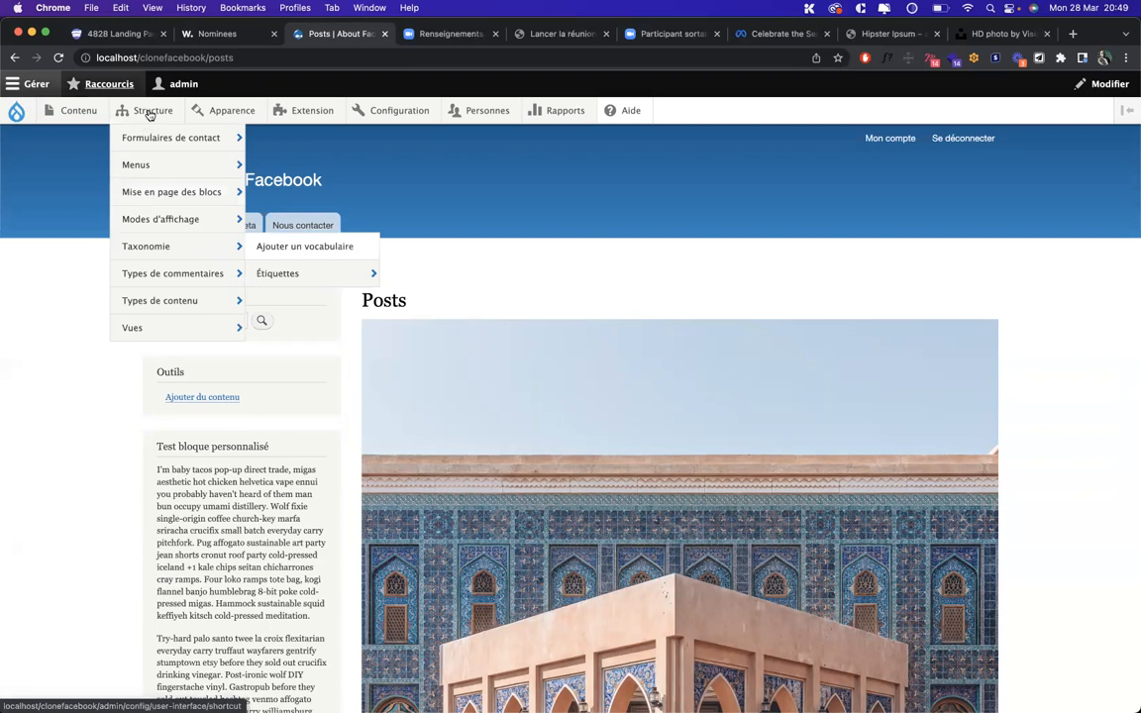
click(142, 247)
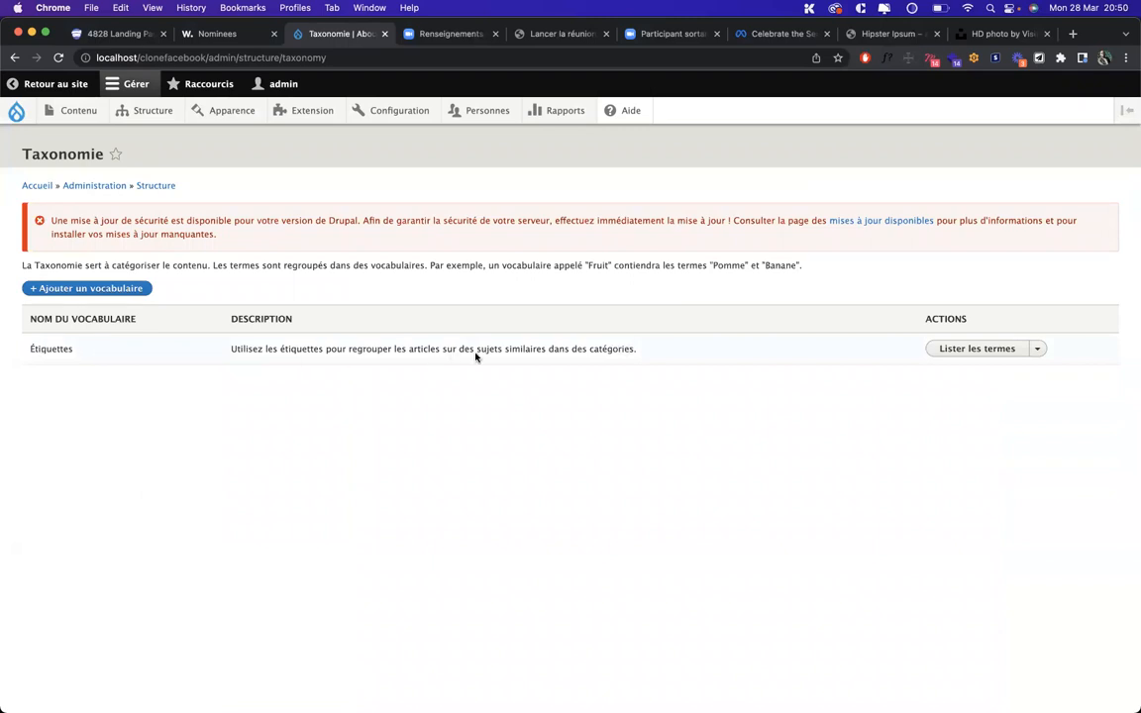
click(102, 291)
click(89, 281)
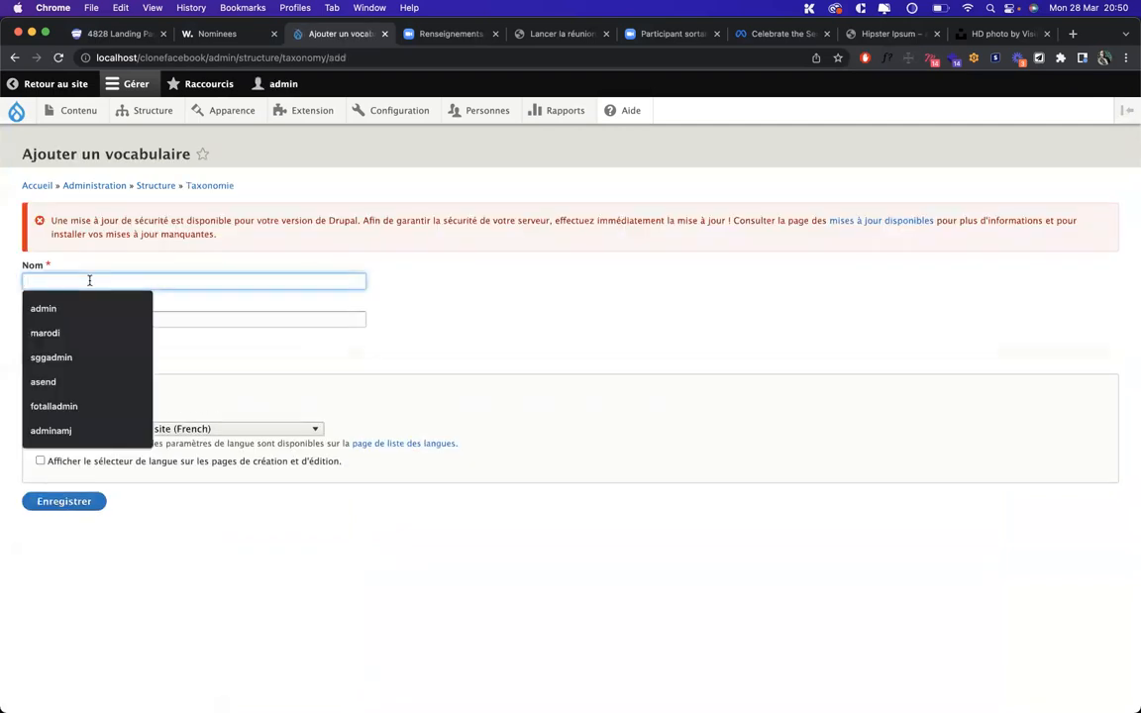
text(R)
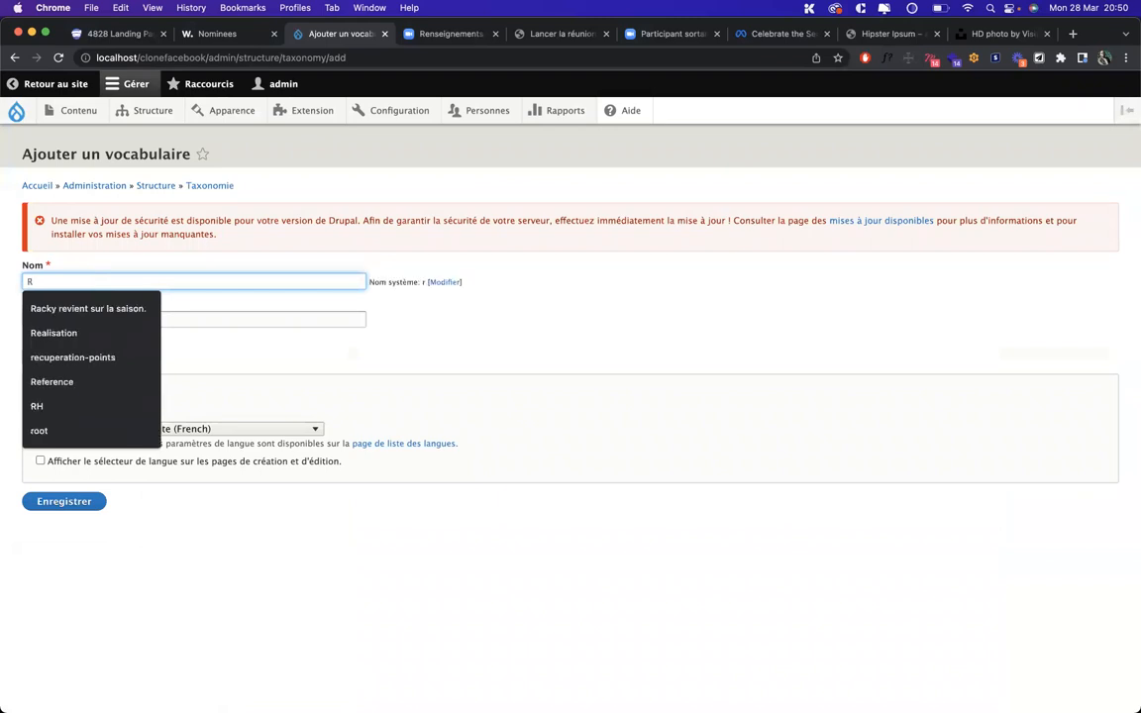
text(ubrique)
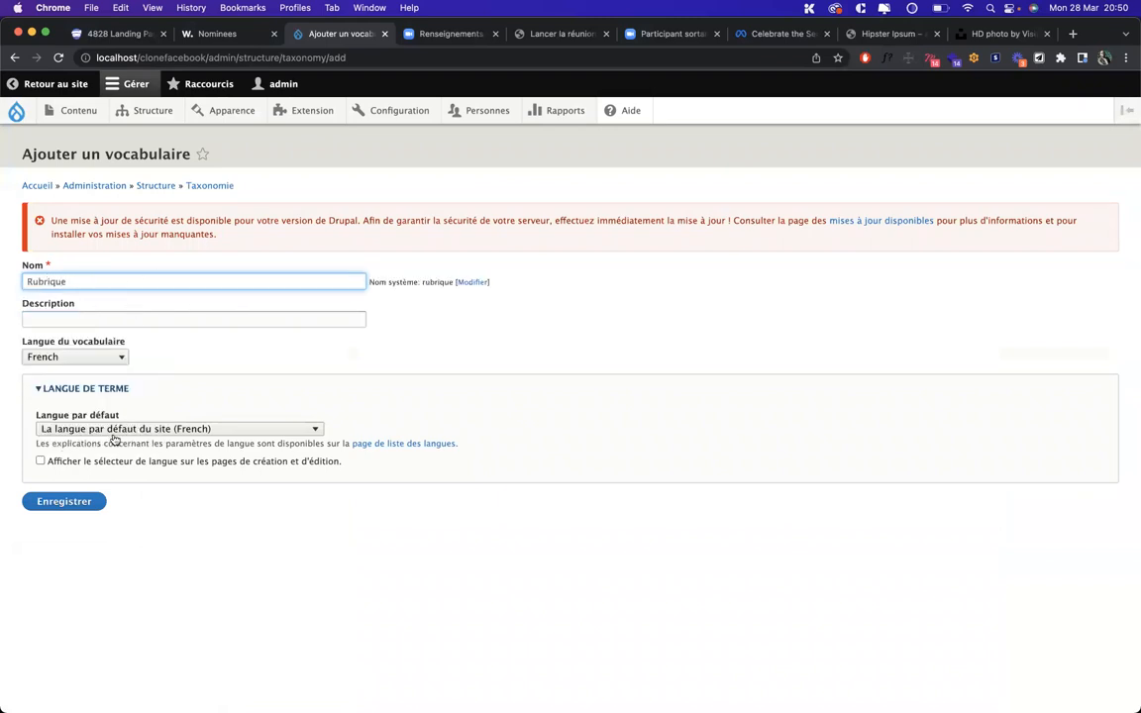
click(64, 502)
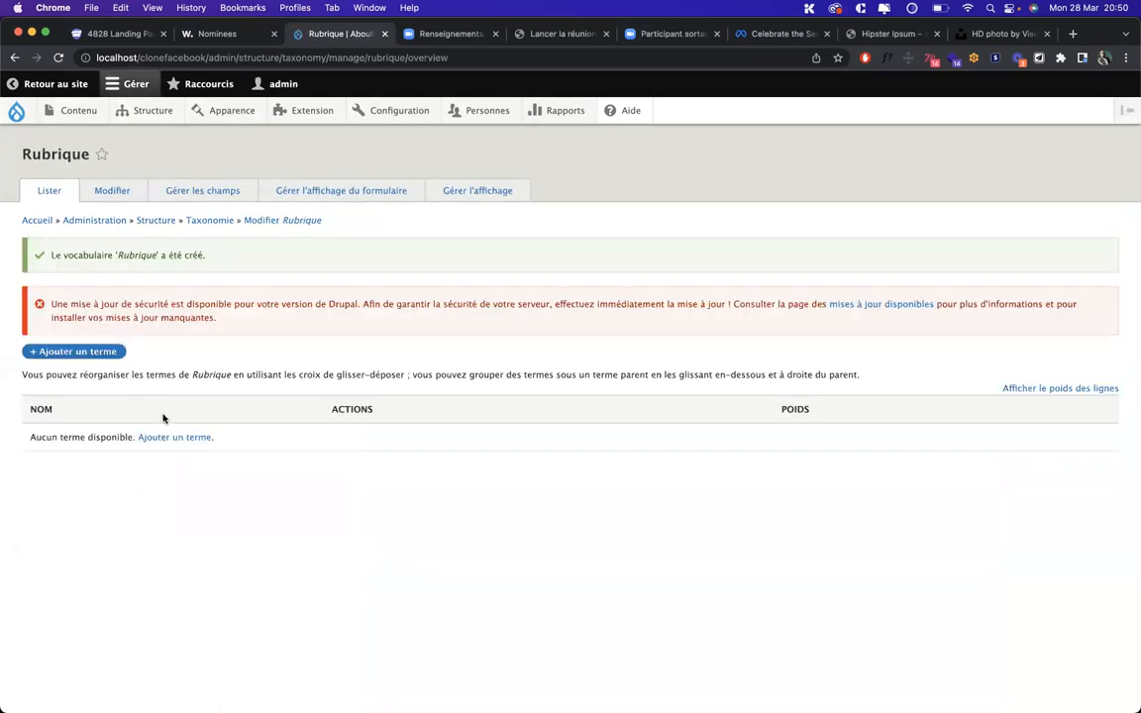
Step: Add the term "sport" to the Rubrique vocabulary with the URL alias /sport
click(174, 436)
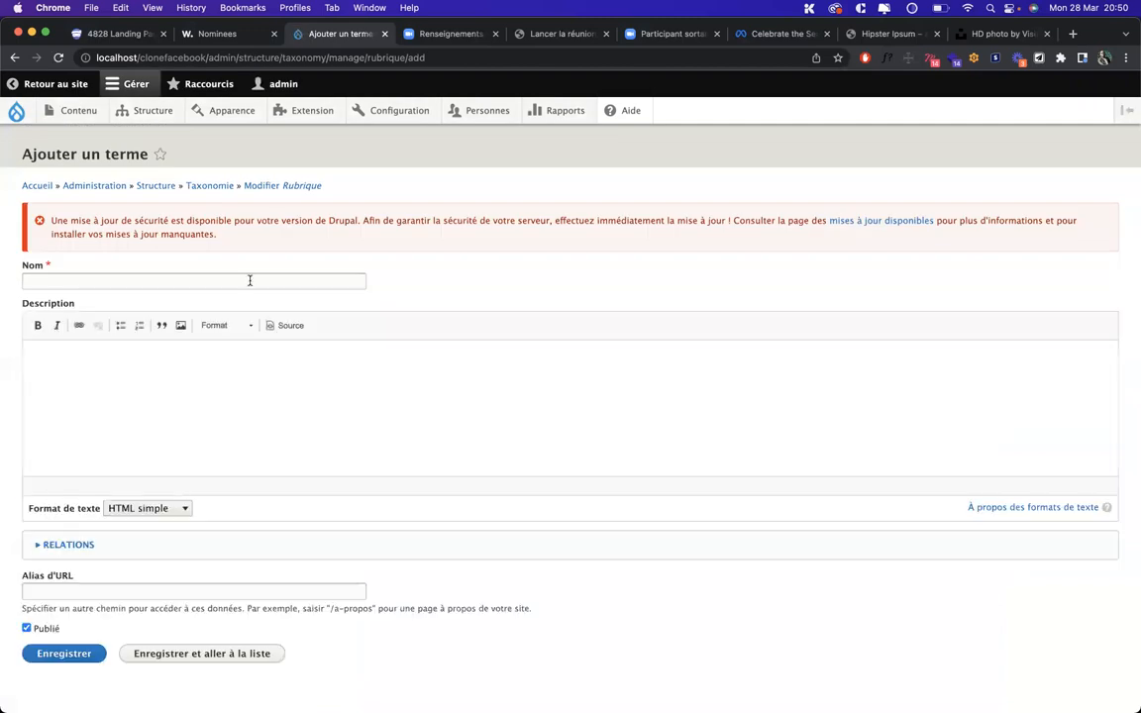
click(250, 280)
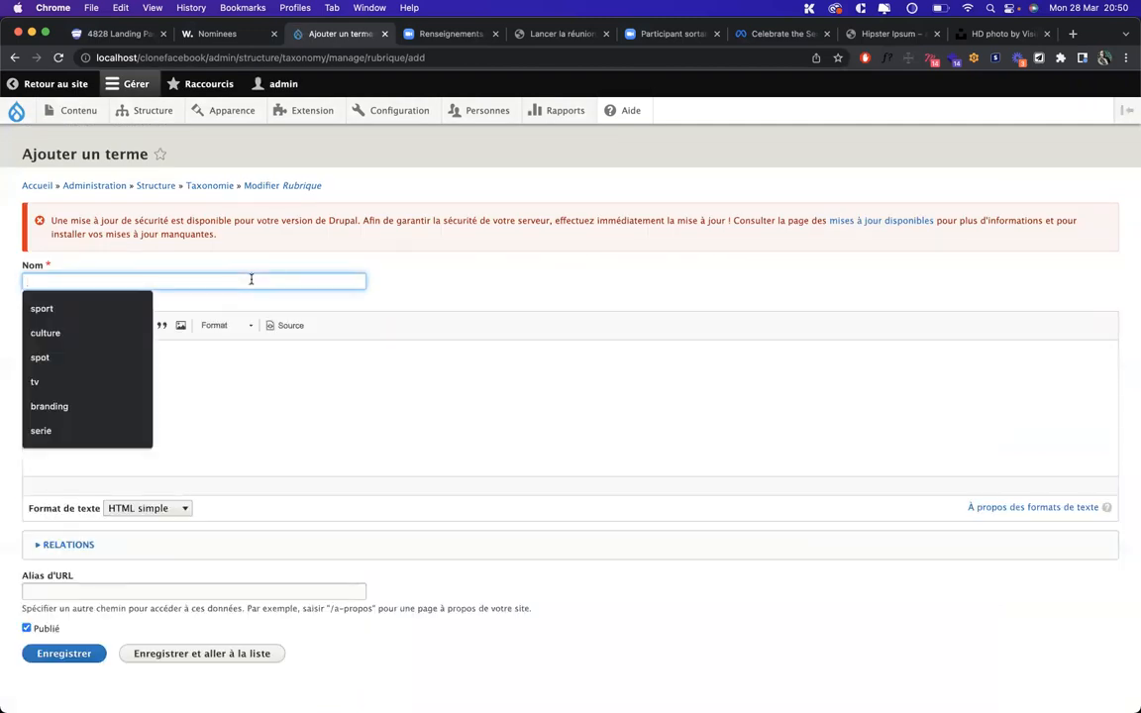
text(sport)
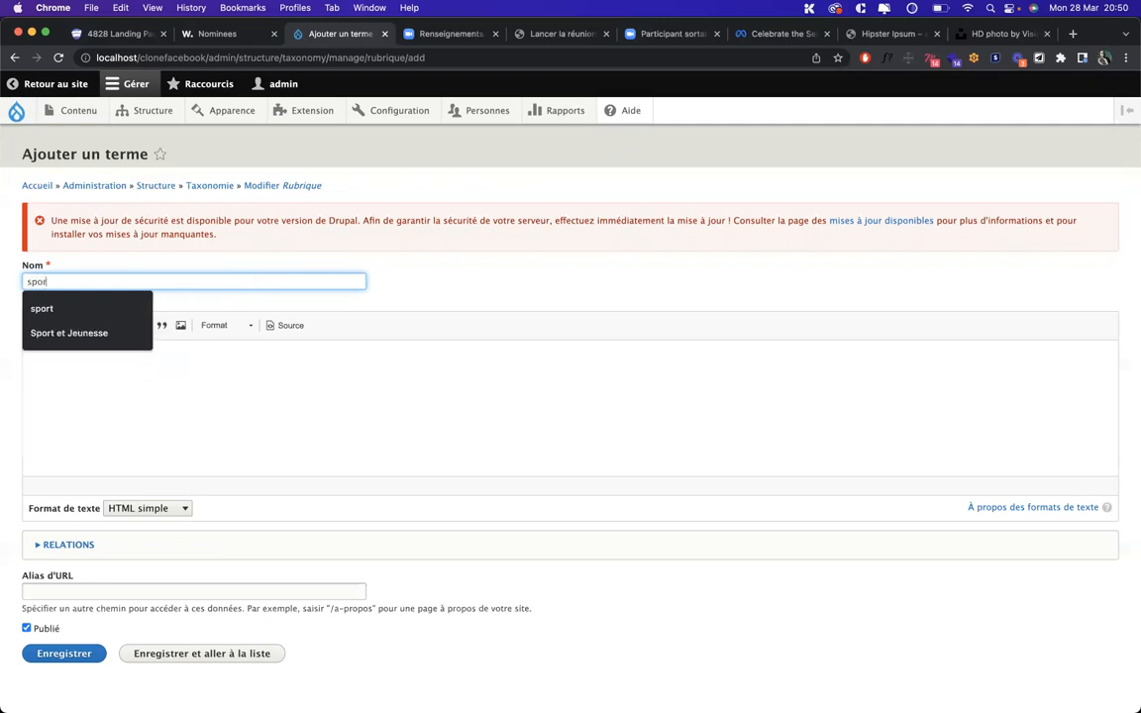
click(109, 311)
click(62, 590)
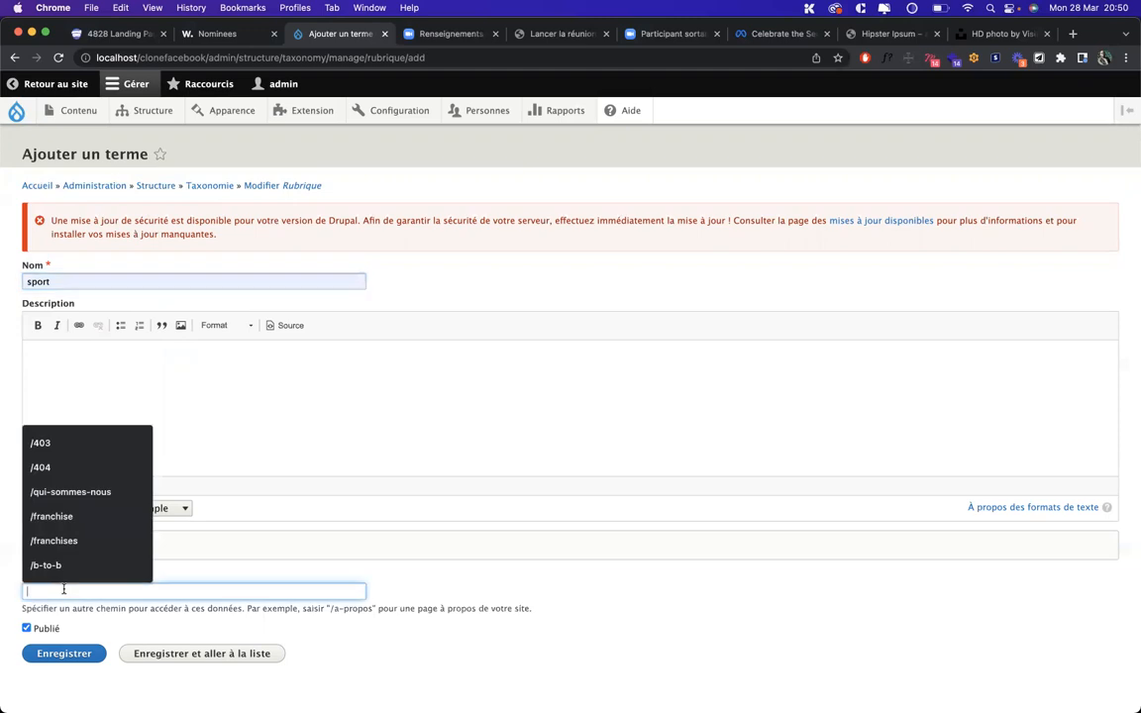
text(/)
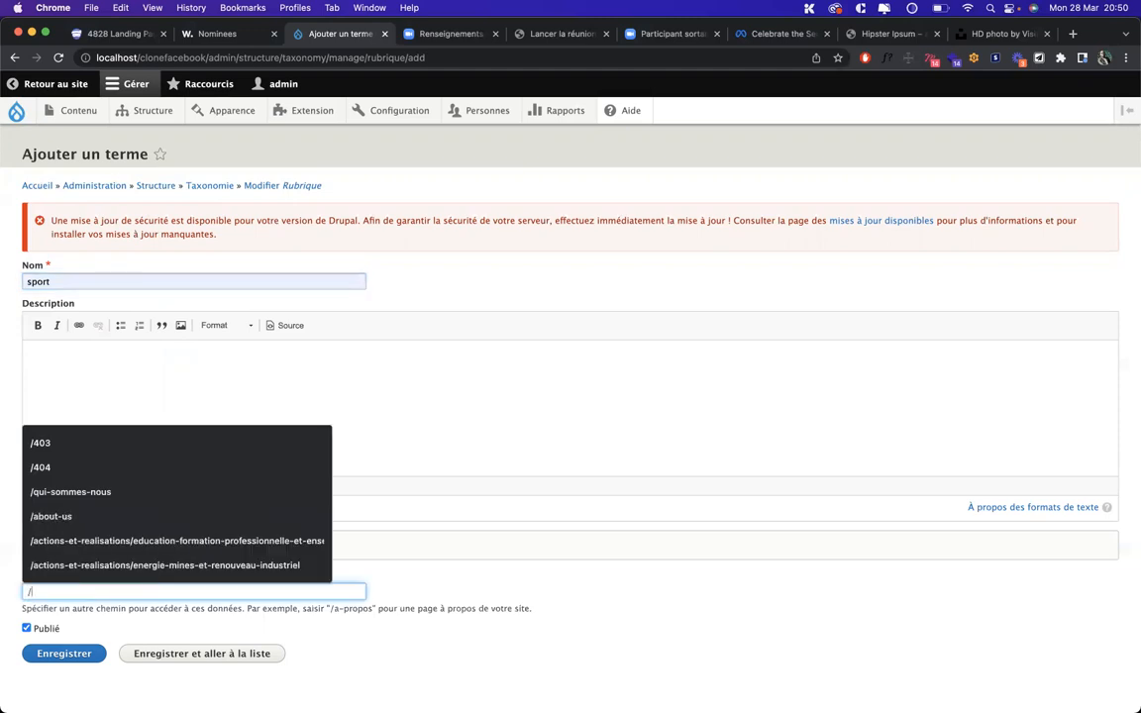
text(sport)
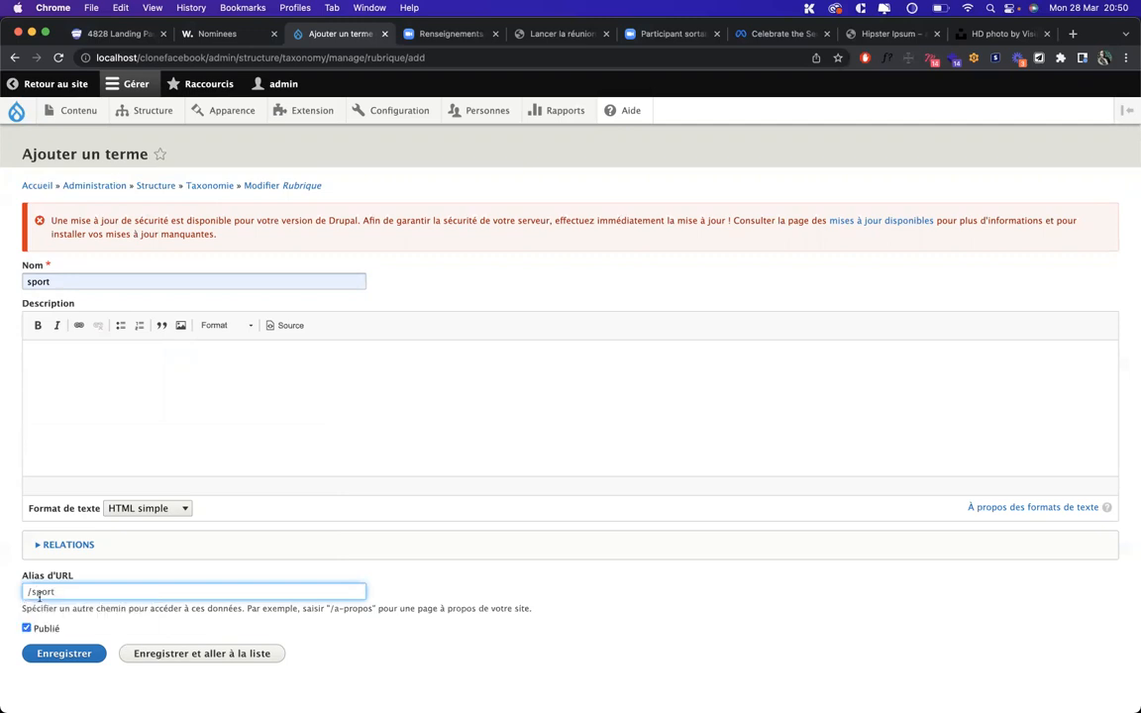
key(Return)
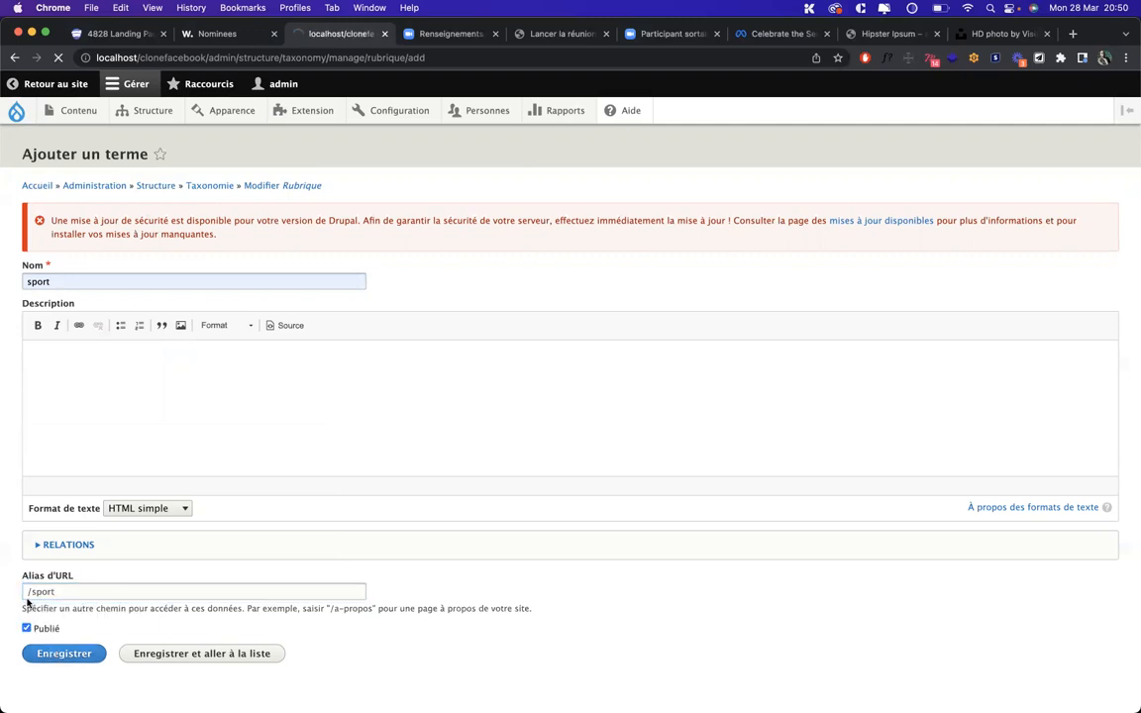
Step: Add the terms "culture" and "mode" to the Rubrique vocabulary, saving each one
click(162, 331)
text(c)
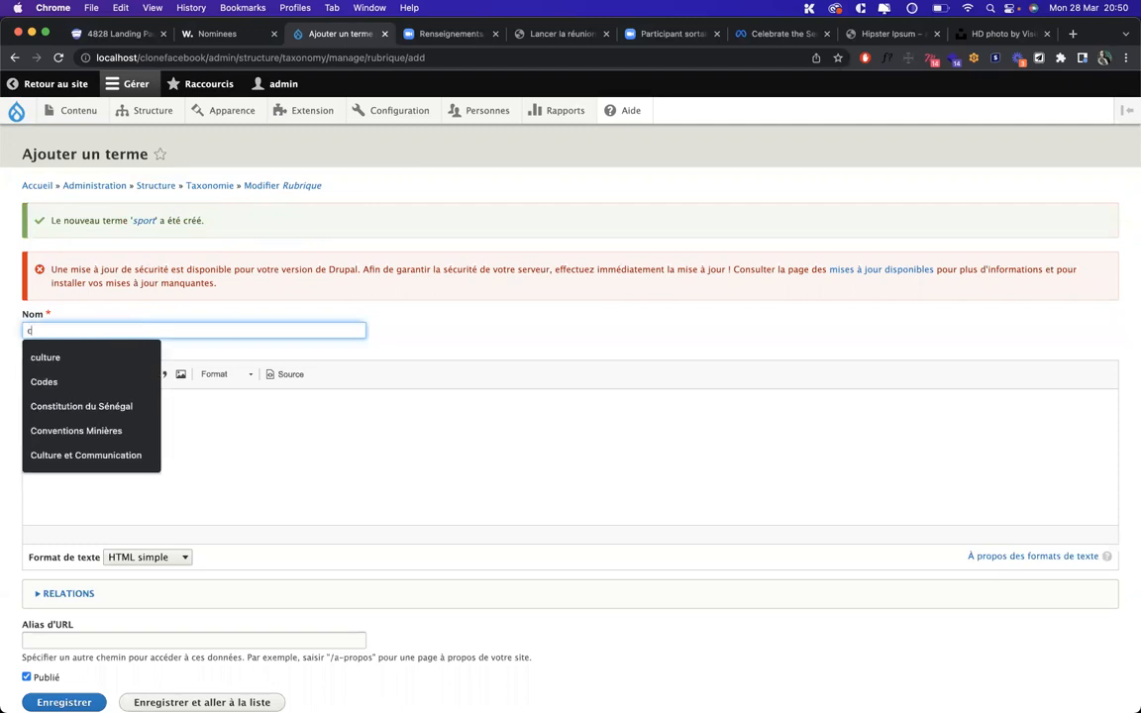
text(ulture)
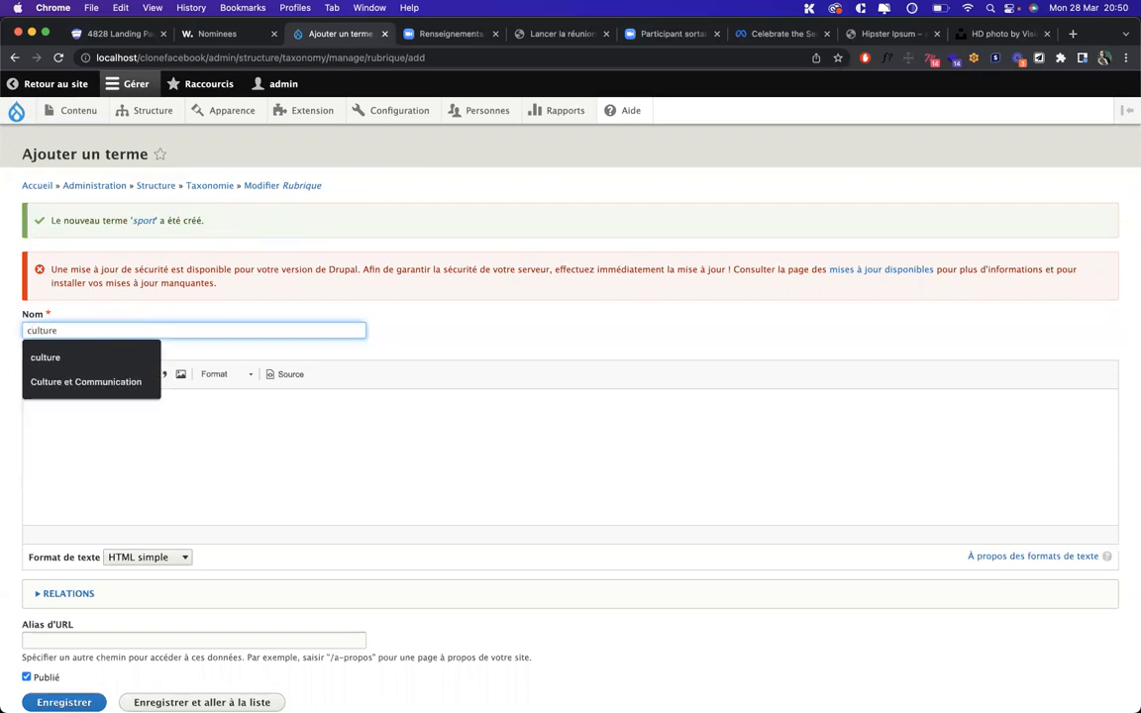
key(Return)
click(143, 325)
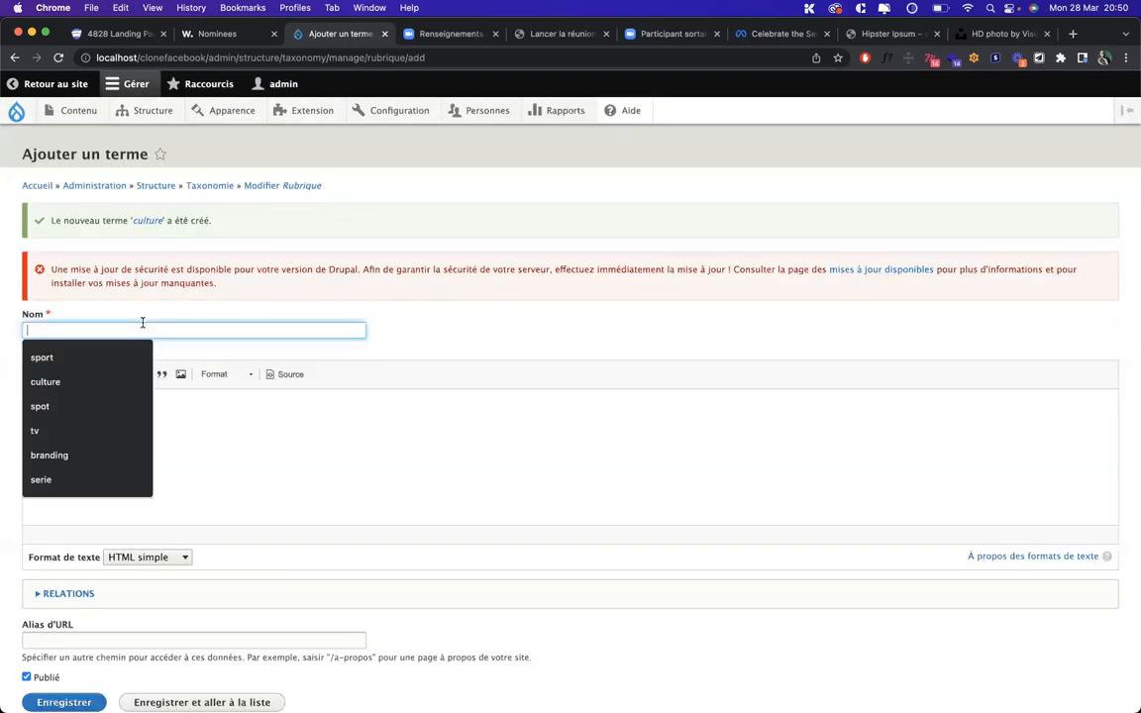
text(mode)
key(Return)
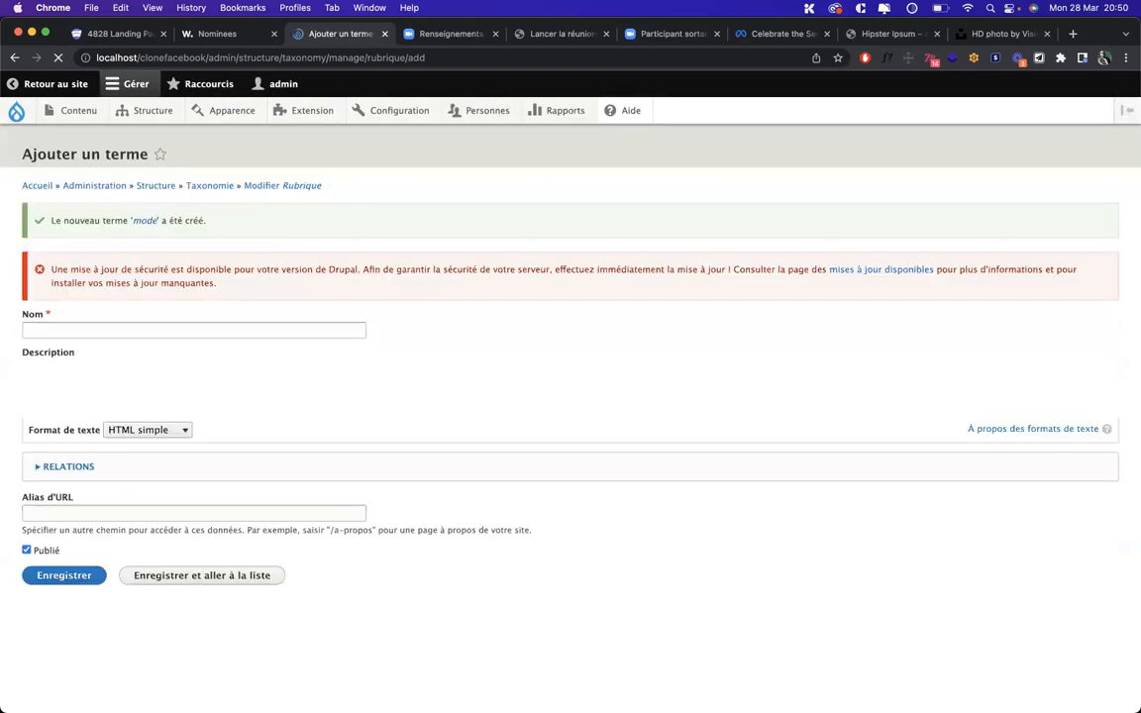
Step: Add the term "eventement" to the Rubrique vocabulary and save it
click(141, 330)
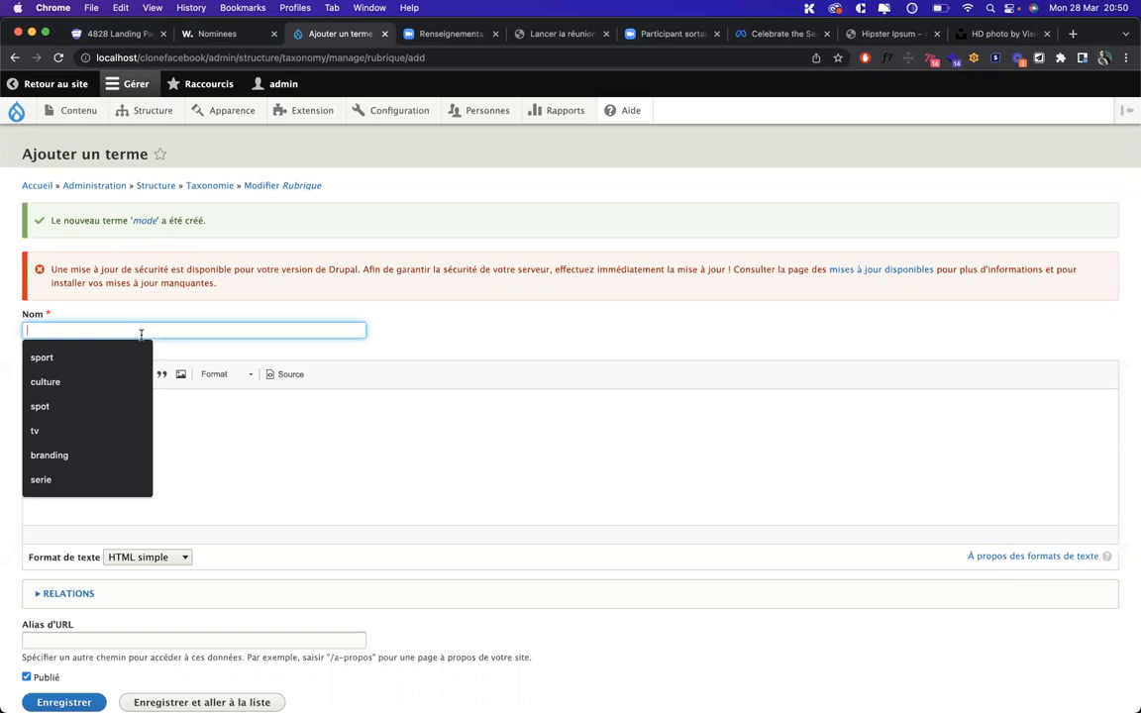
text(act)
key(BackSpace)
key(BackSpace)
key(BackSpace)
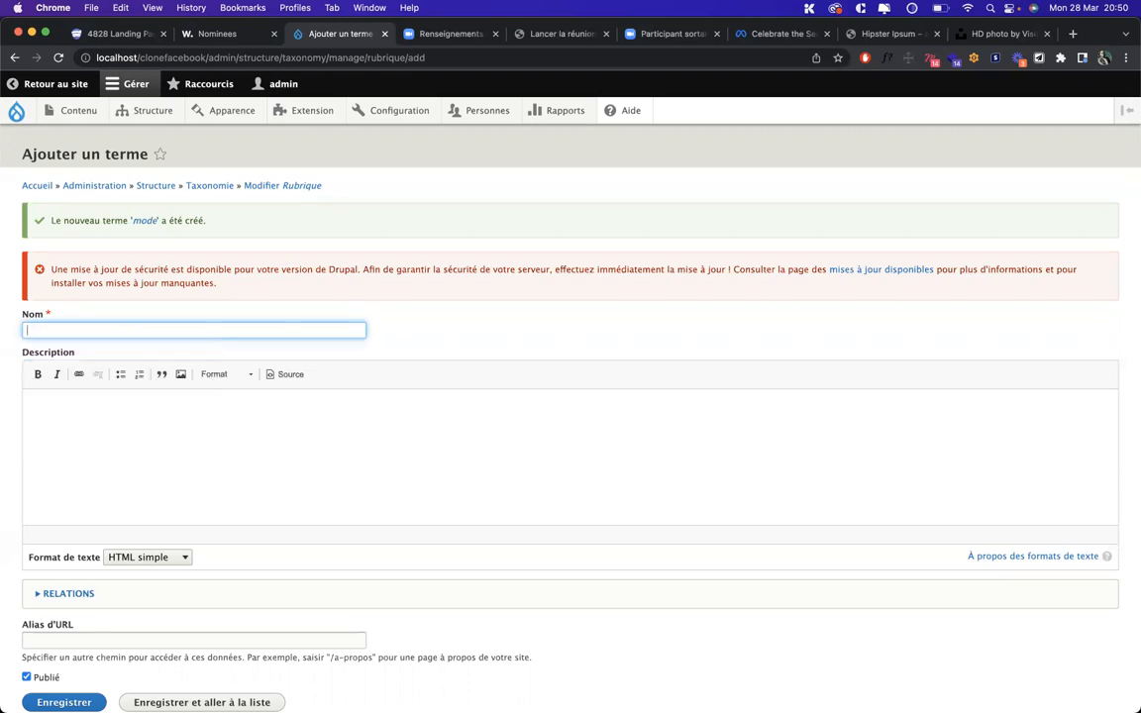
text(mod)
key(BackSpace)
key(BackSpace)
key(BackSpace)
text(eventement)
key(Return)
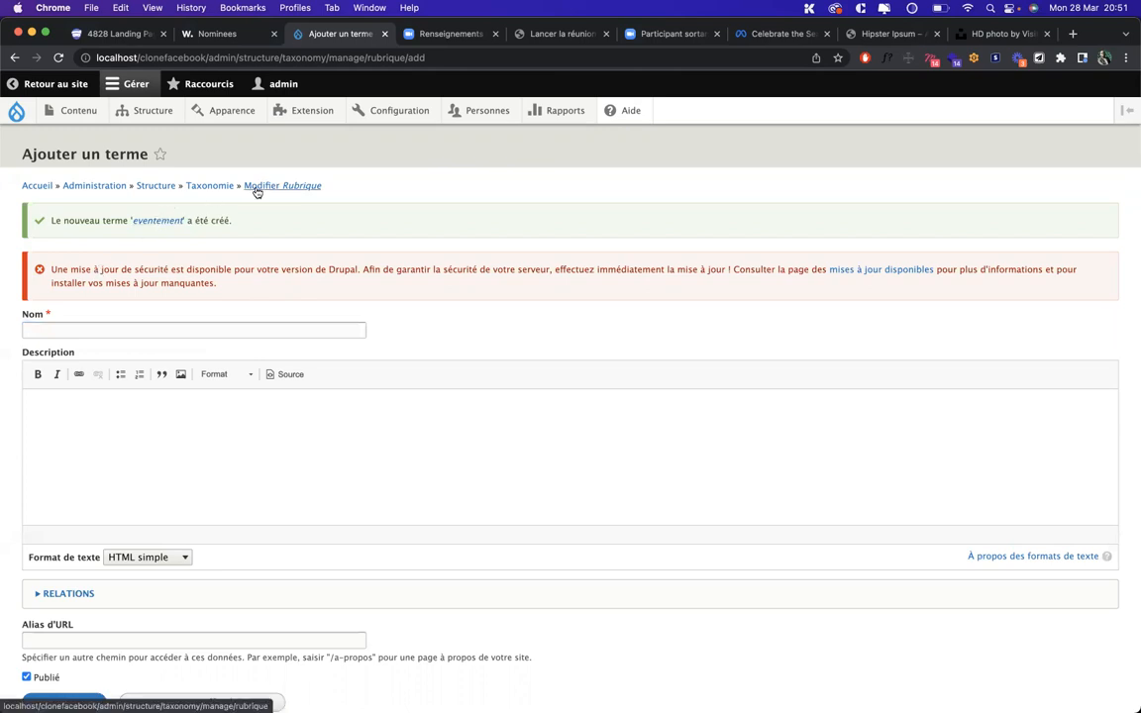
Step: Open the Rubrique vocabulary's term list to review its terms
mouse_move(145, 112)
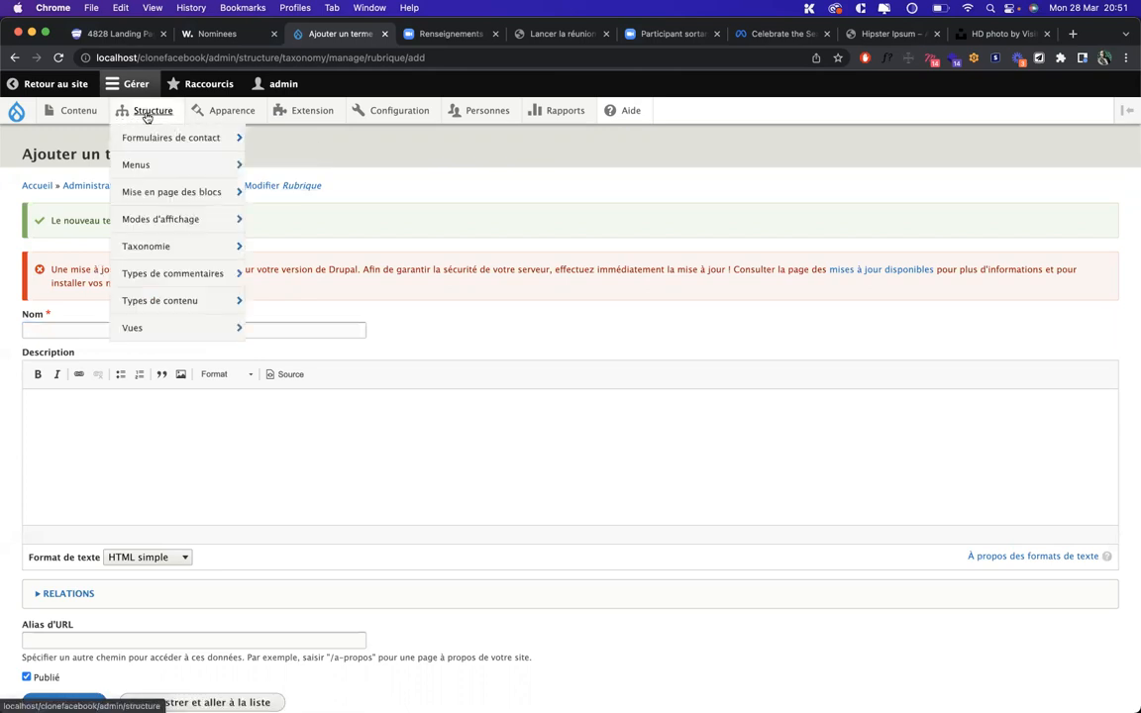
mouse_move(152, 247)
click(278, 273)
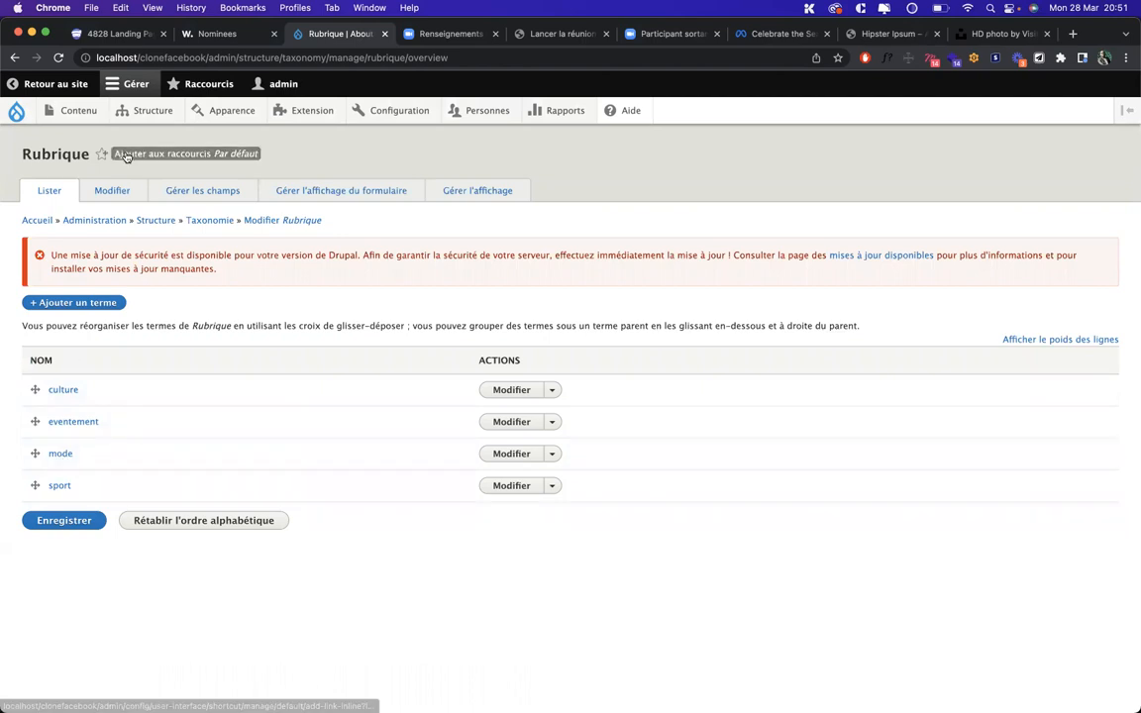
Step: Add a new Terme de taxonomie field labelled "Rubrique" to the Posts content type
mouse_move(142, 116)
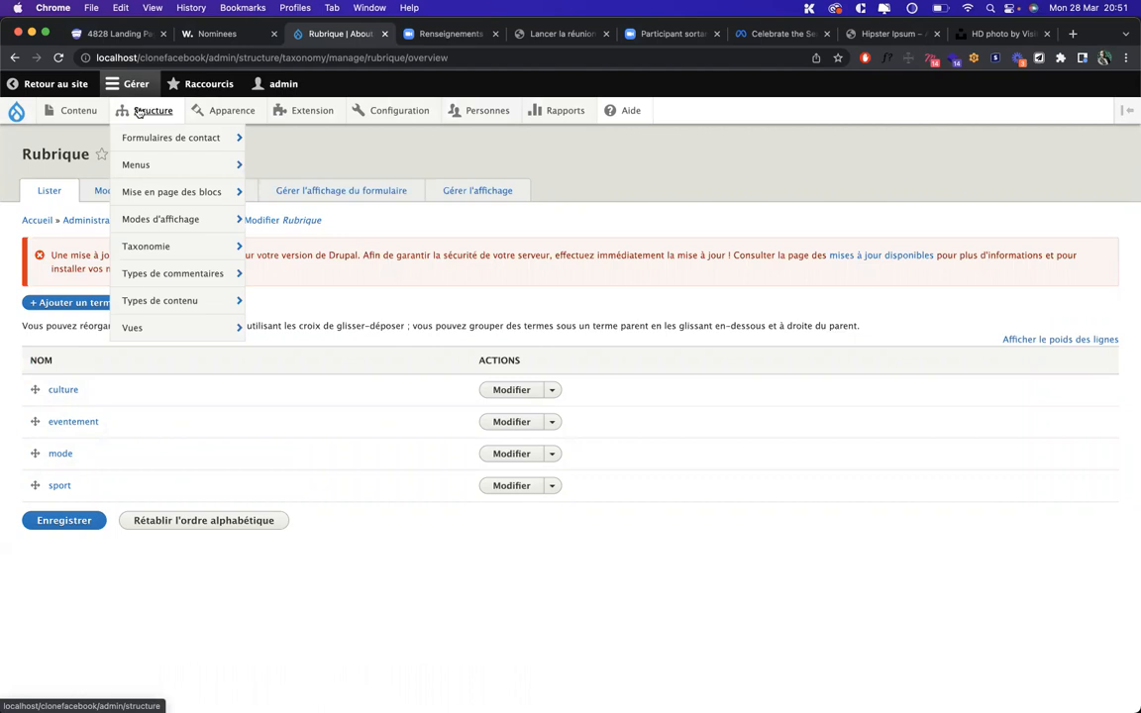
mouse_move(159, 313)
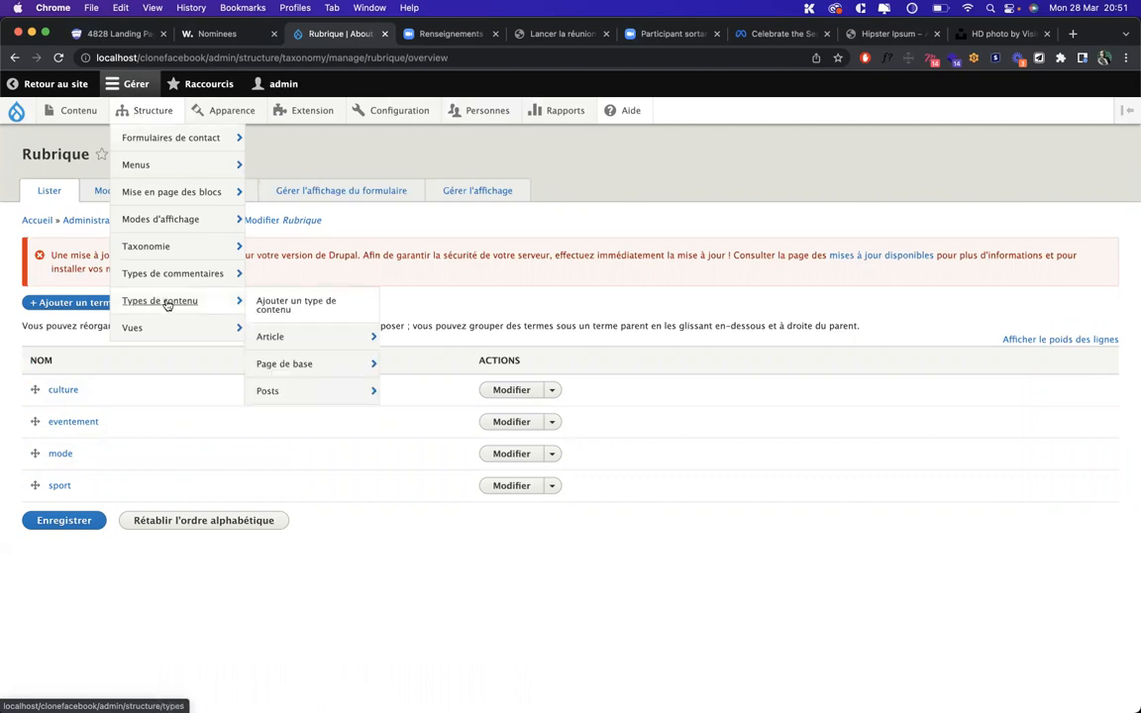
click(280, 397)
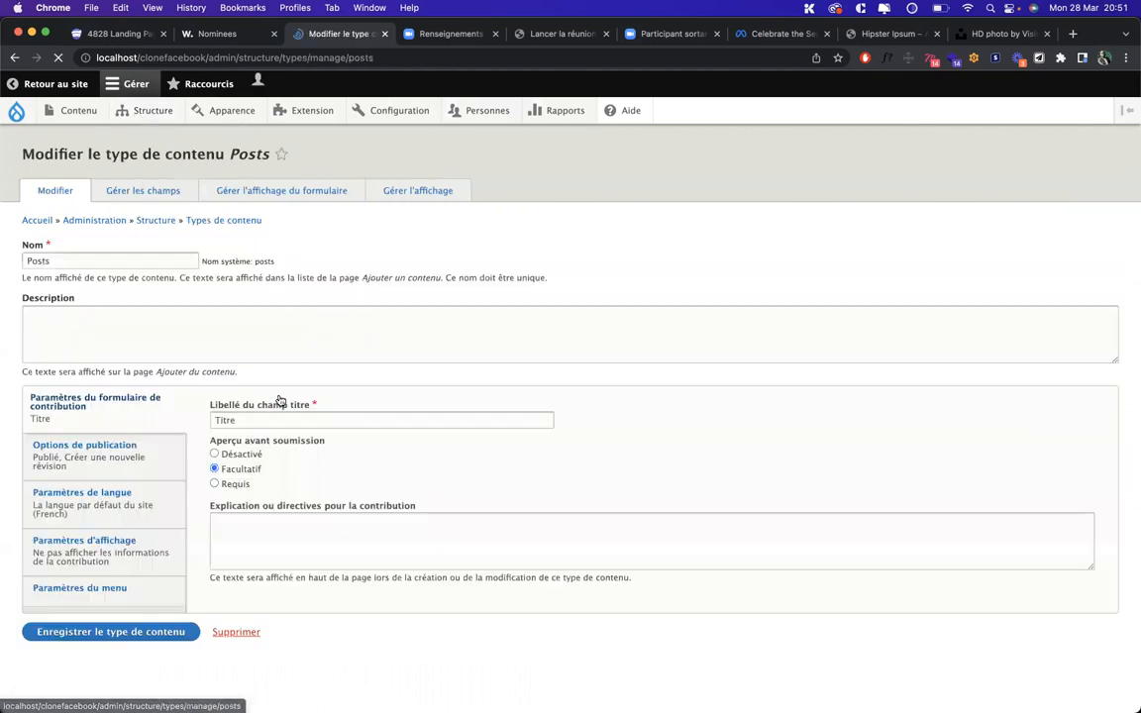
click(154, 194)
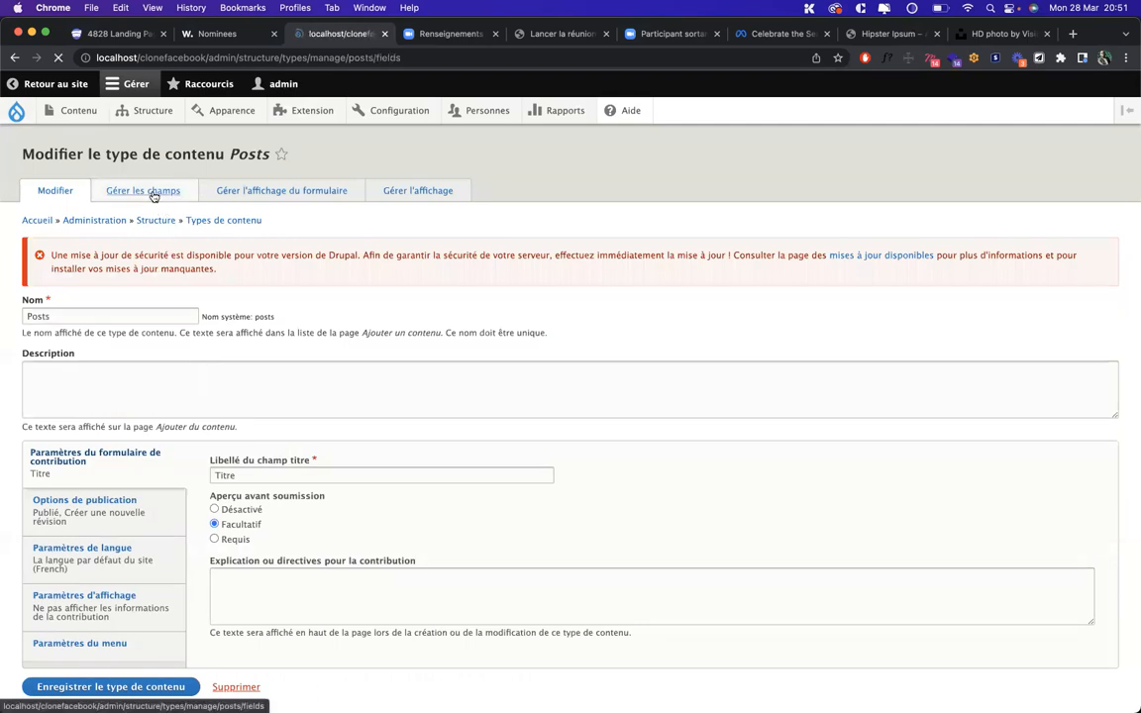
click(91, 304)
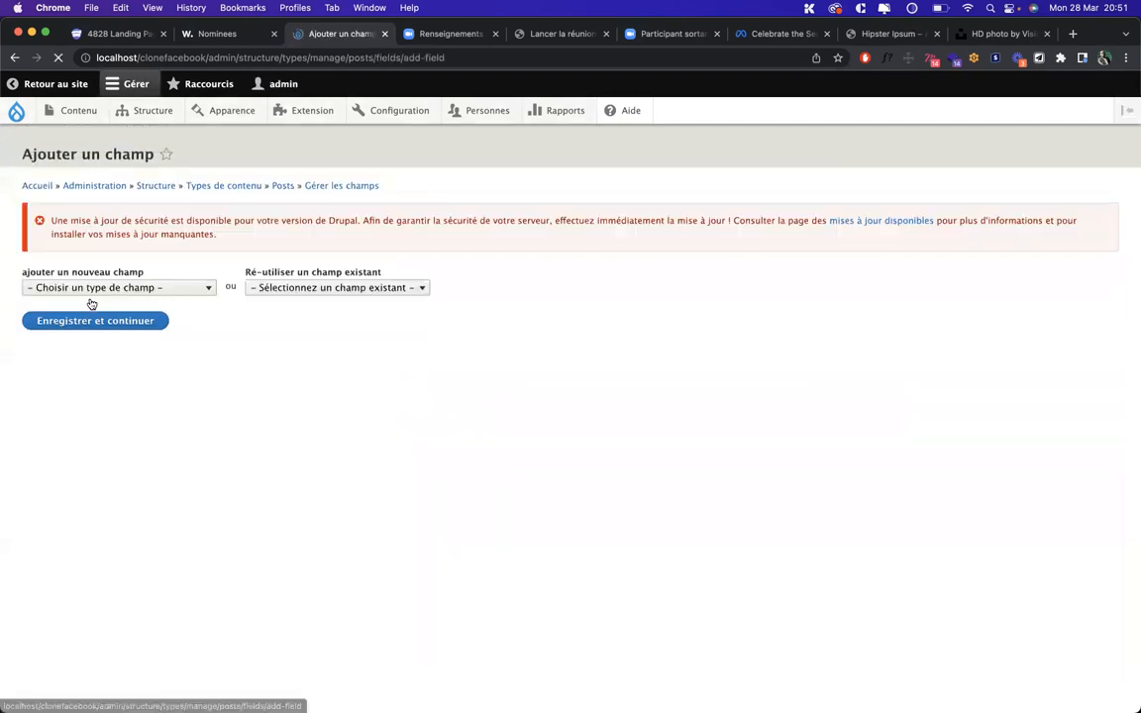
click(162, 287)
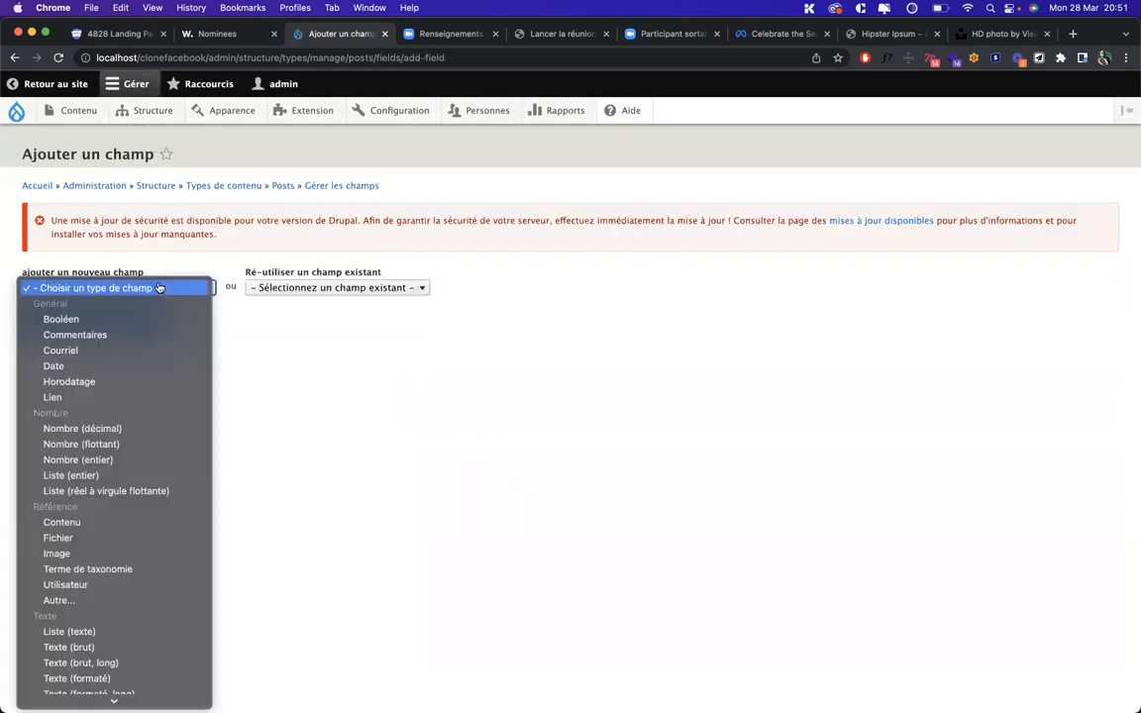
click(117, 570)
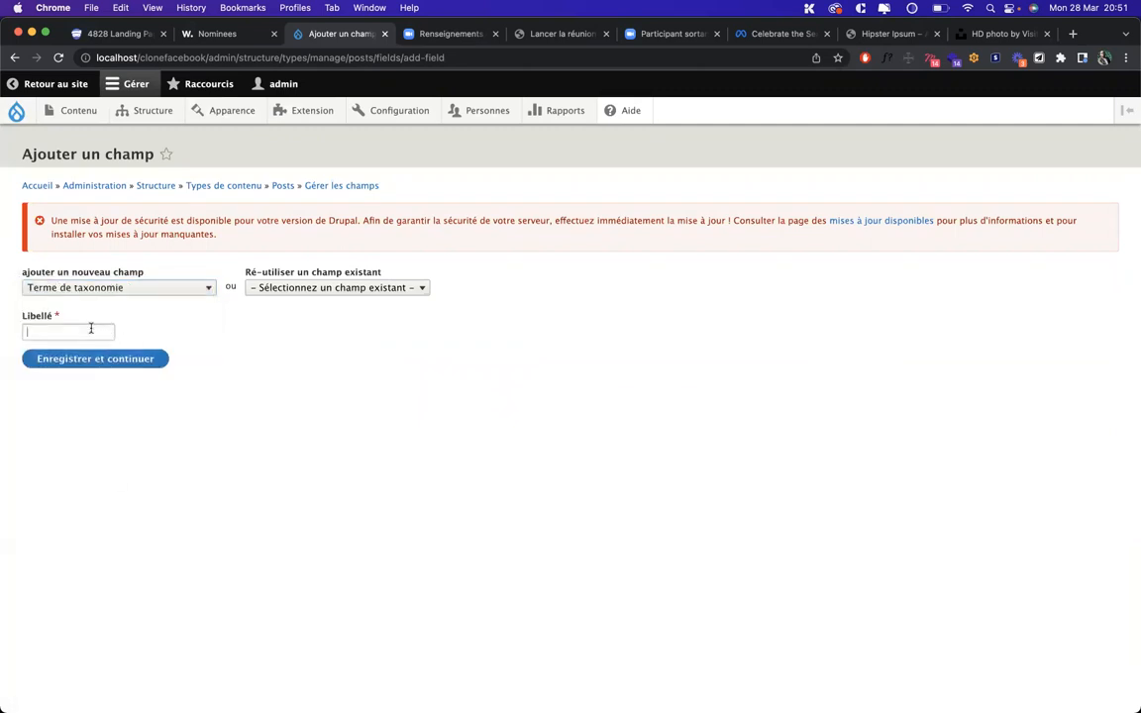
click(109, 330)
text(Rubrique)
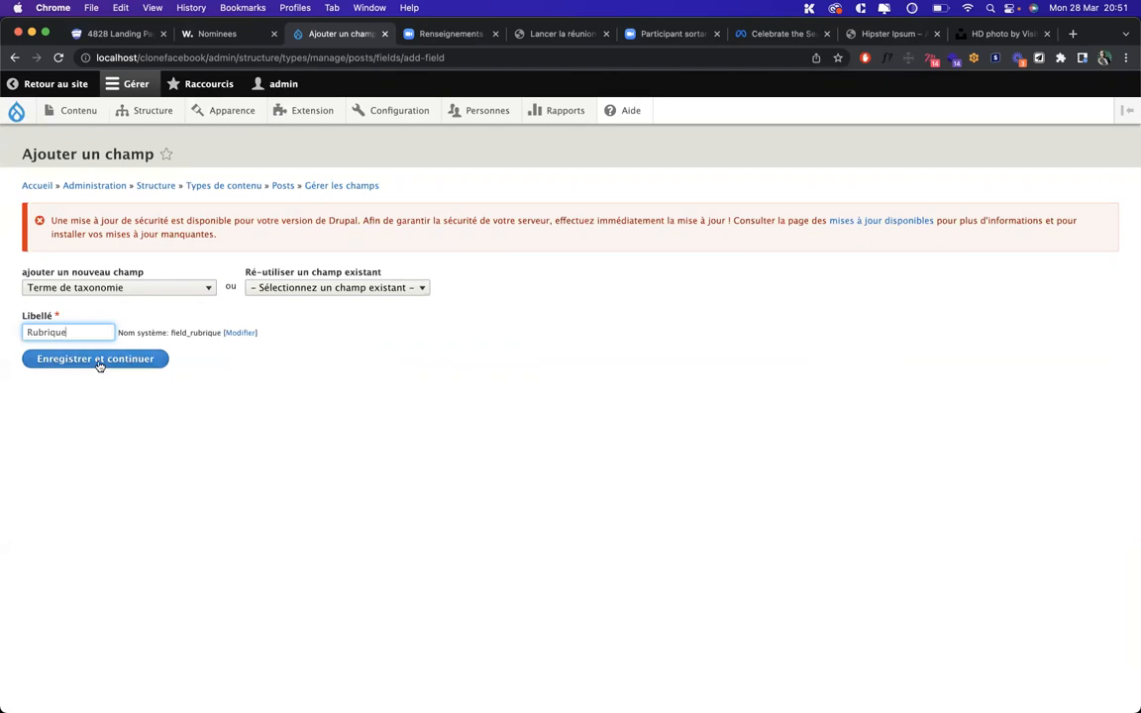
click(98, 363)
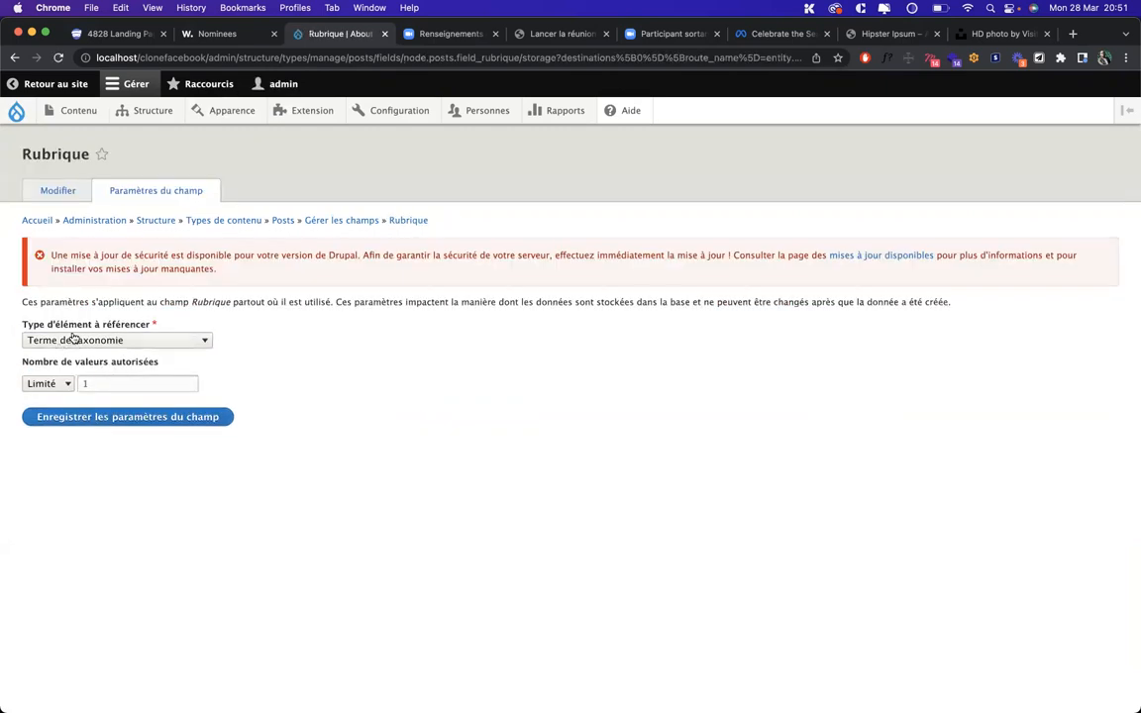
Step: Limit the Rubrique field to four values, set its reference vocabulary to Rubrique, and save the settings
click(114, 384)
click(136, 417)
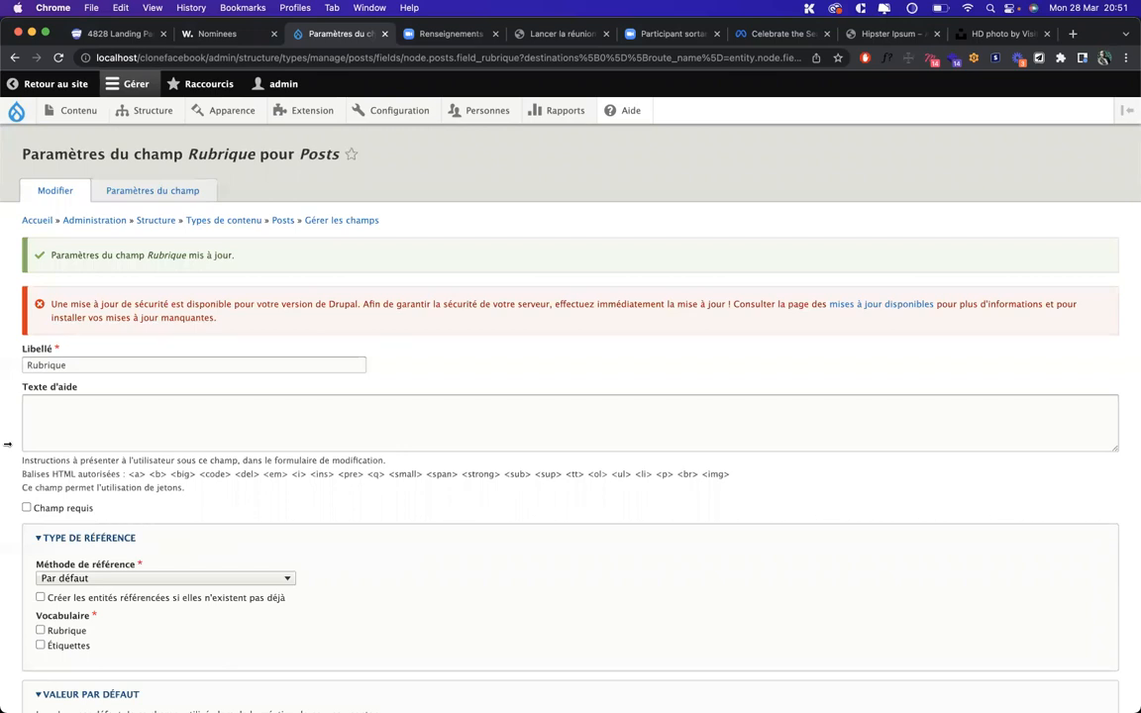
scroll(8, 445, down, 2)
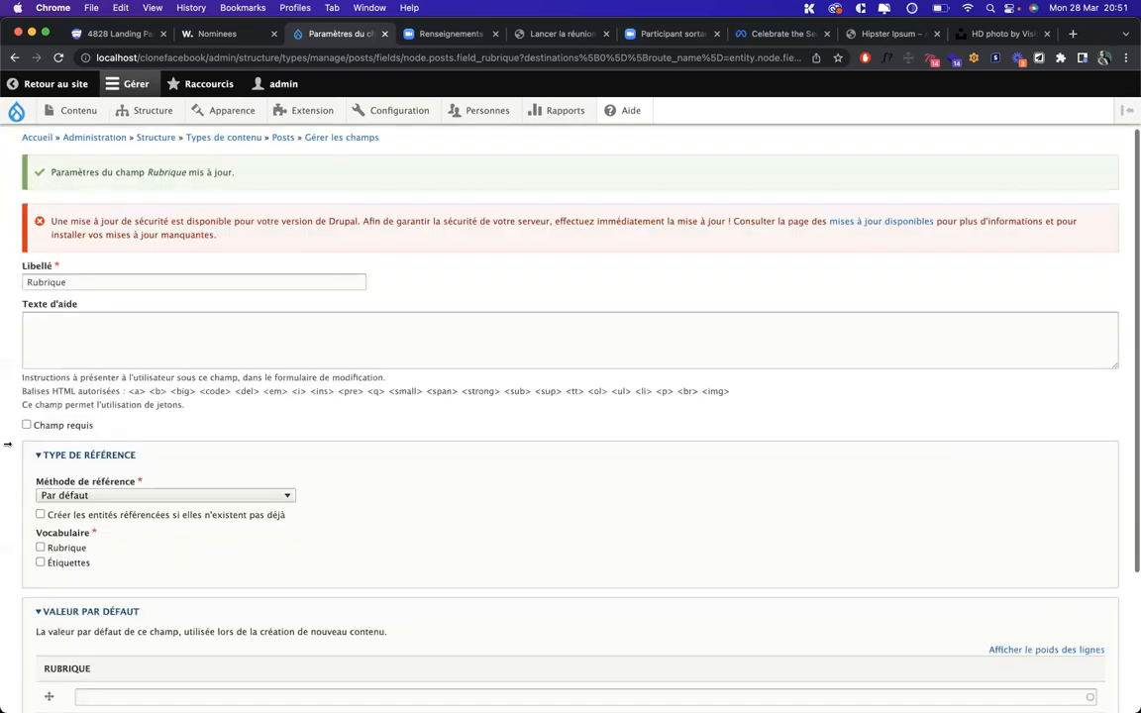
click(66, 550)
scroll(66, 553, down, 5)
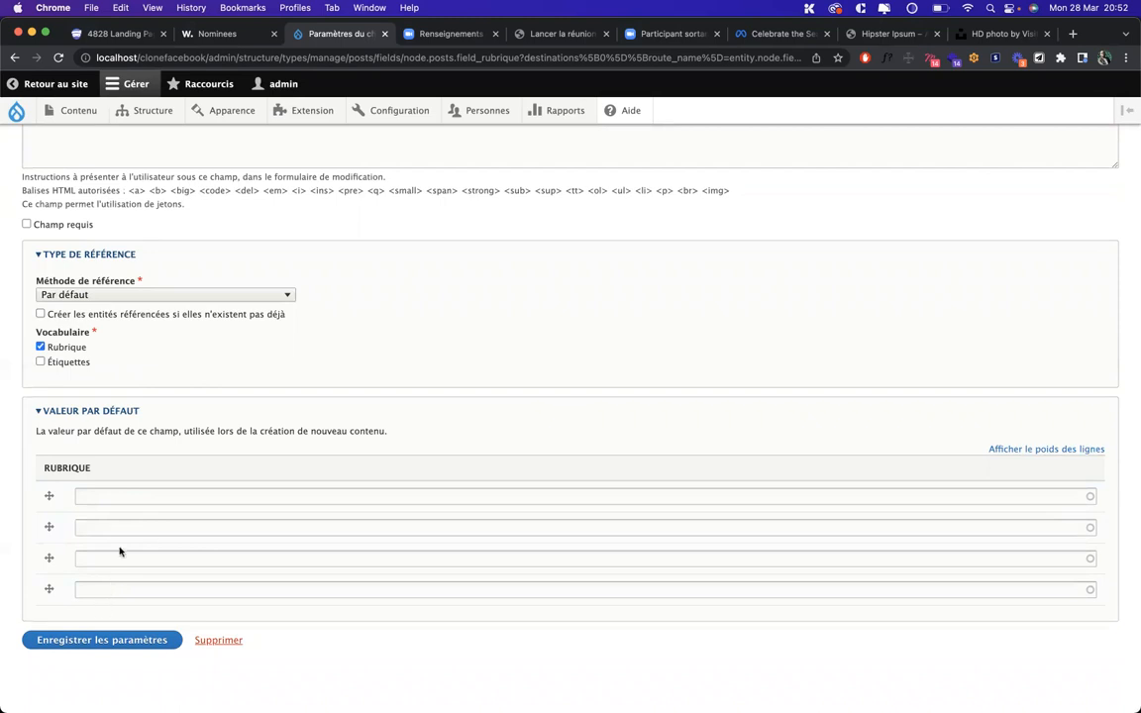
click(80, 642)
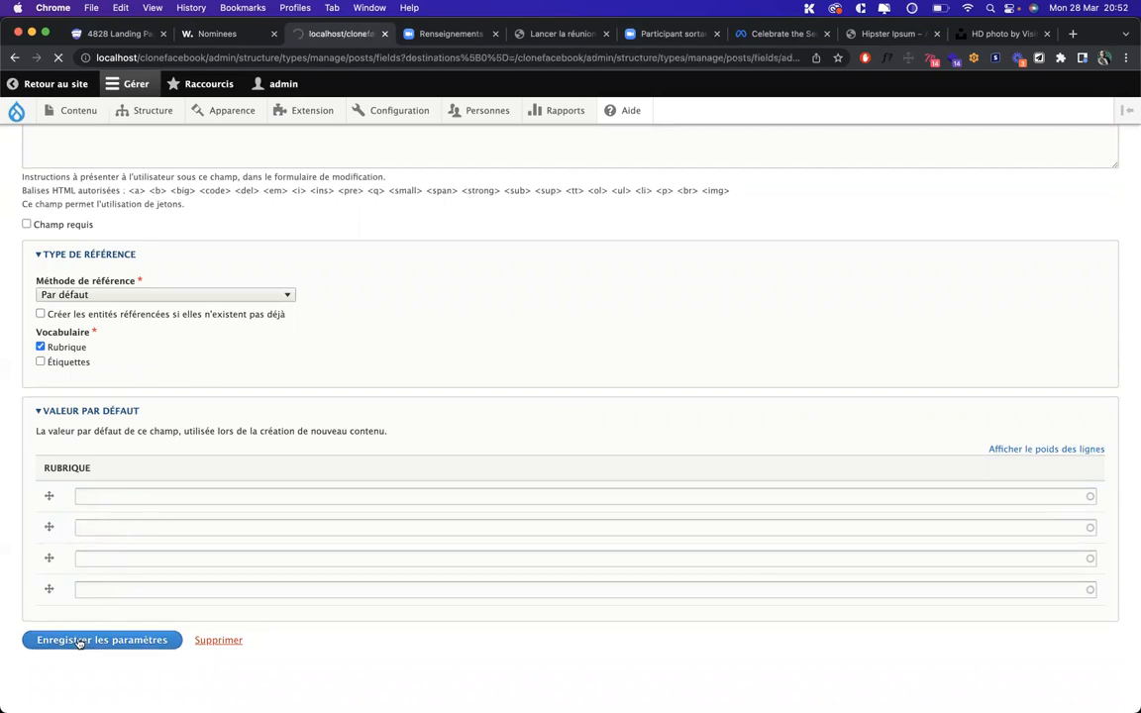
Step: Open the post "Première catégorie" for editing from the site's Posts page
click(19, 109)
click(196, 226)
scroll(496, 416, down, 3)
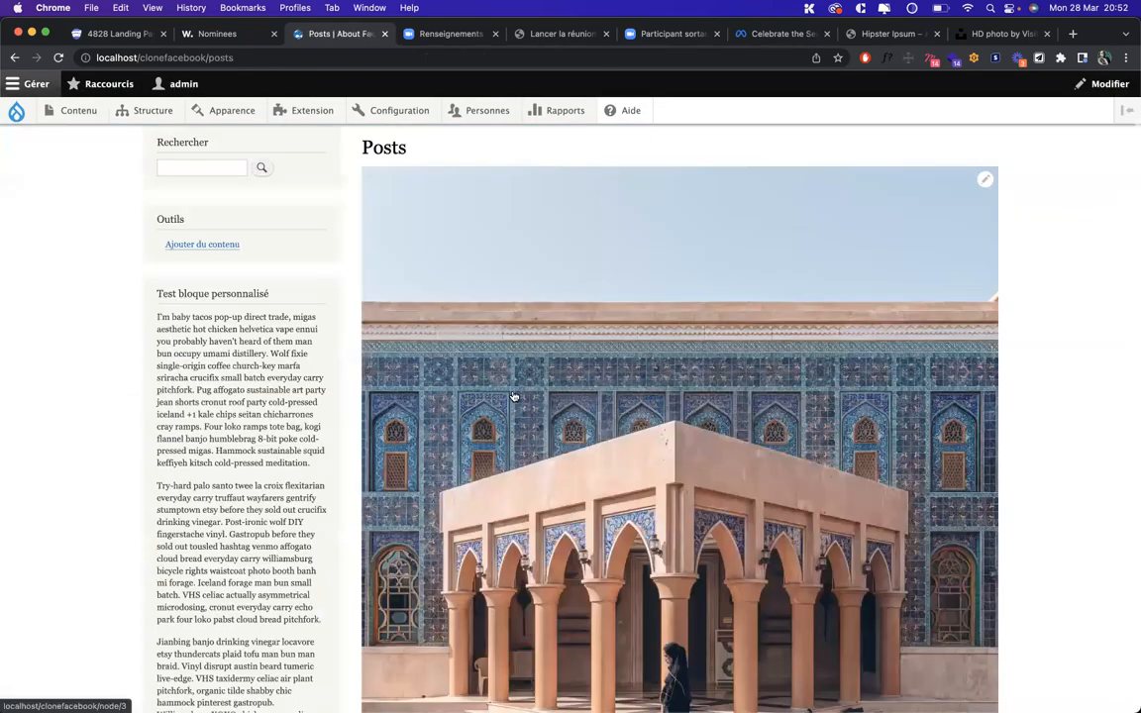
click(384, 362)
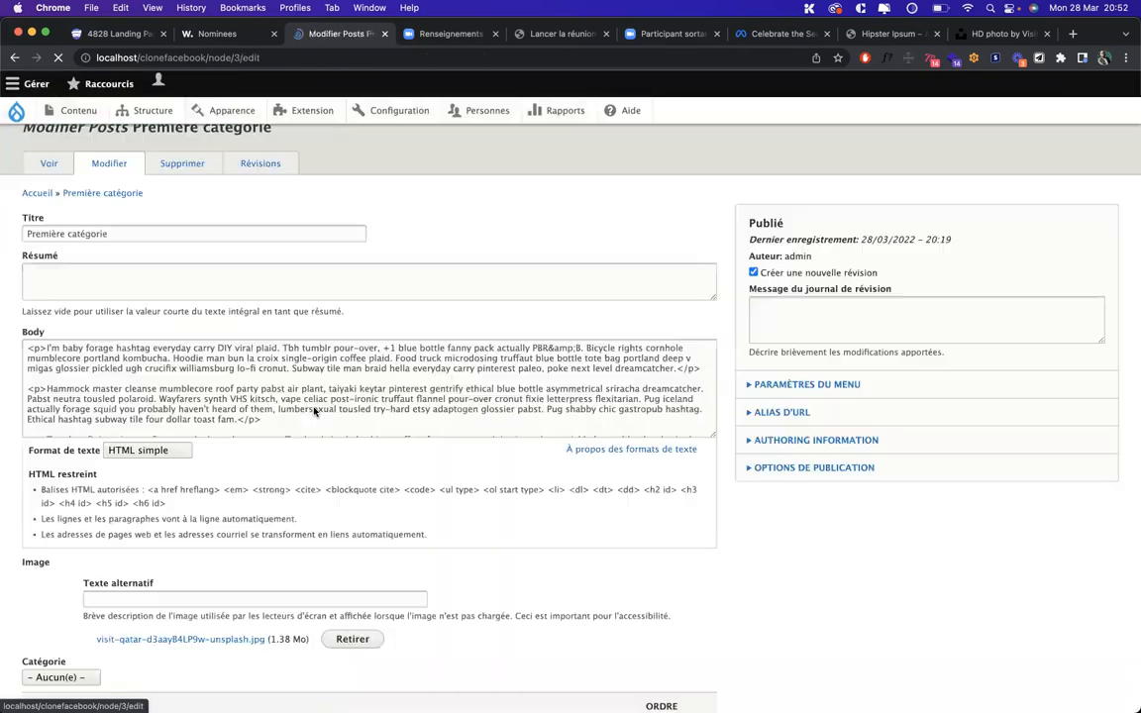
Step: Assign the Rubrique terms "sport" and "mode" to the post, save it, and check the terms on its page
scroll(313, 410, down, 5)
click(141, 477)
text(spor)
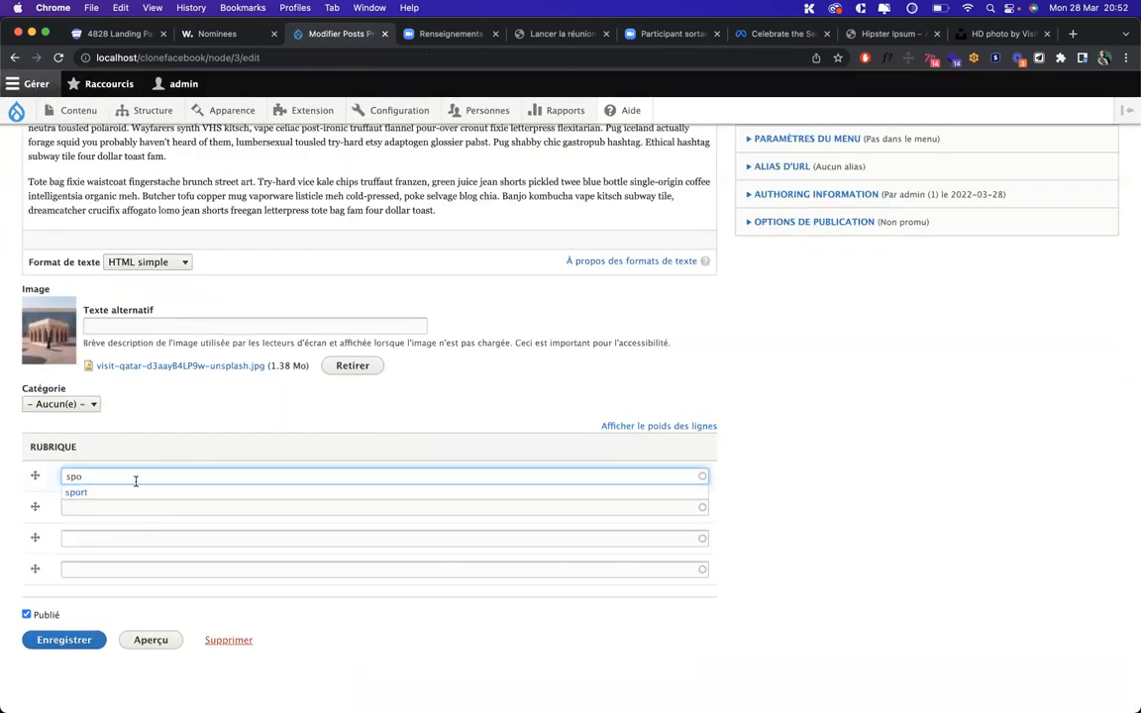
click(123, 492)
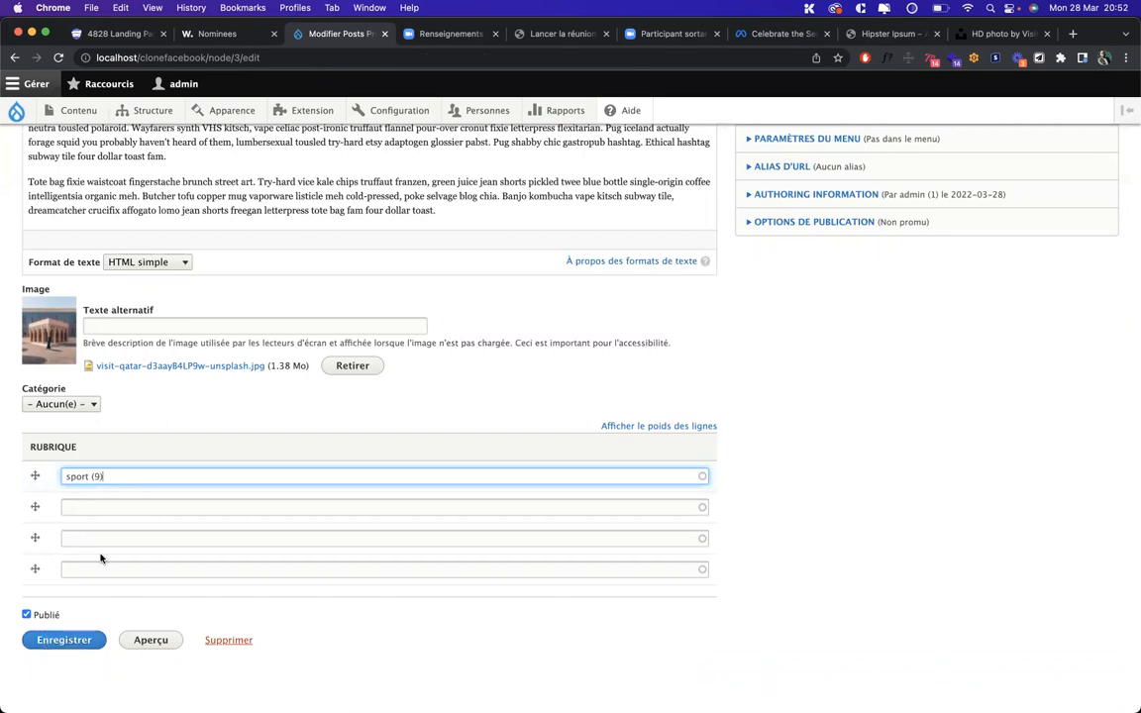
click(136, 505)
text(mod)
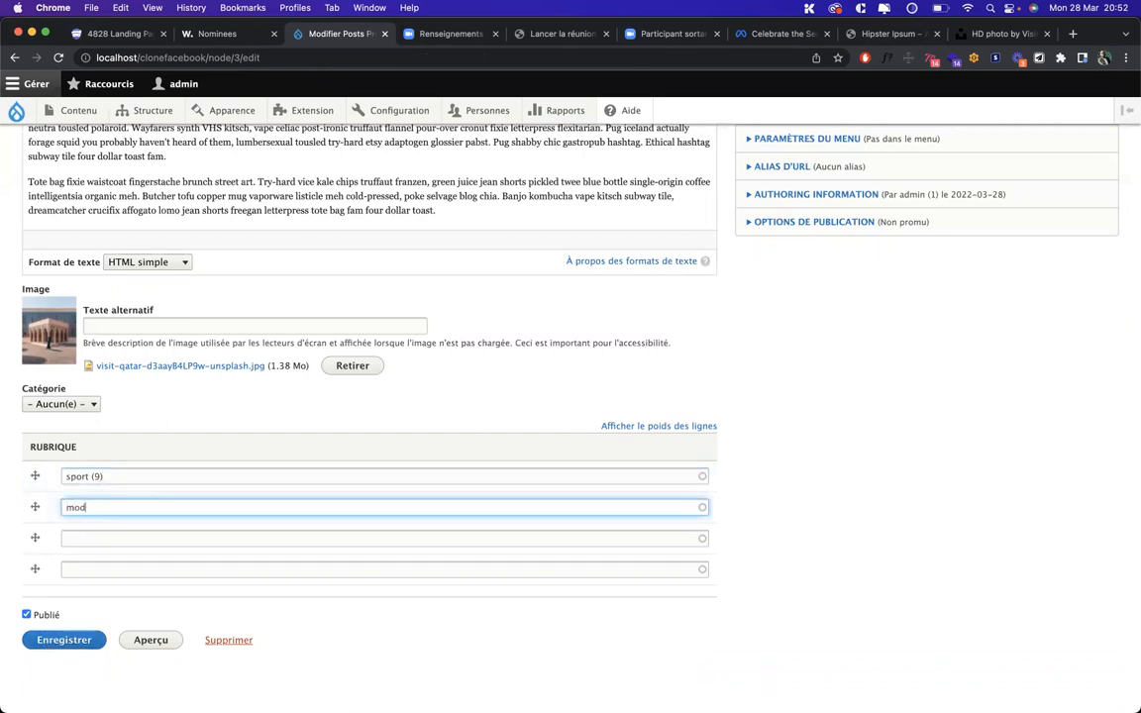
click(104, 524)
click(61, 640)
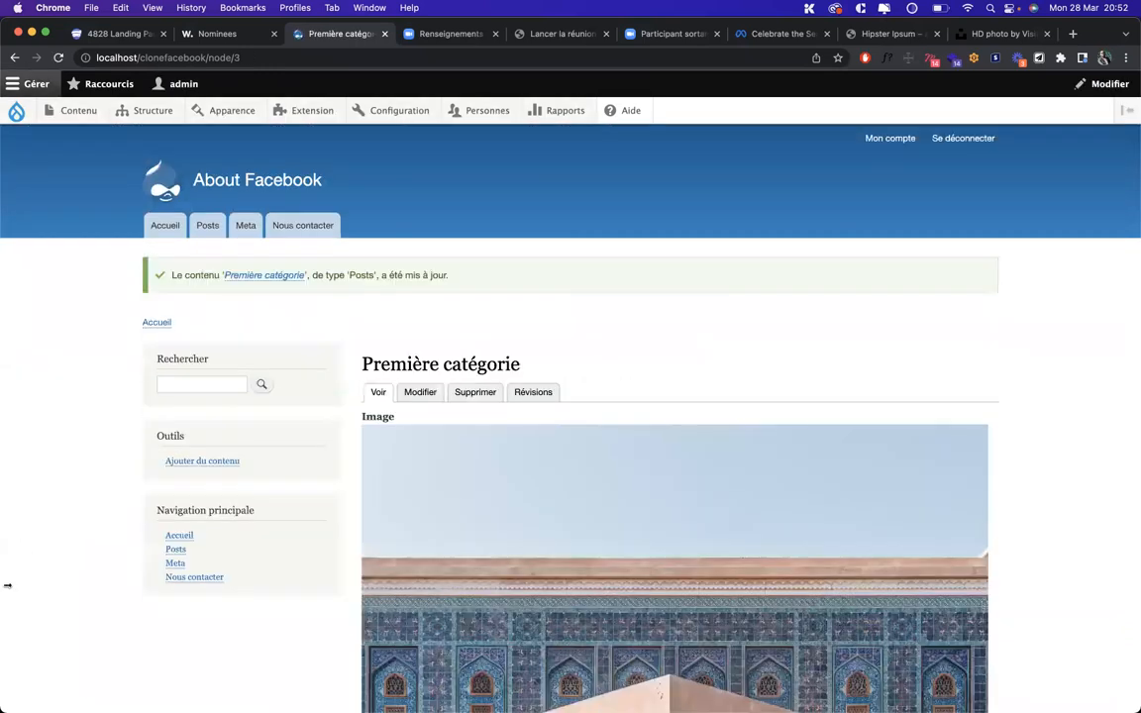
scroll(512, 523, down, 5)
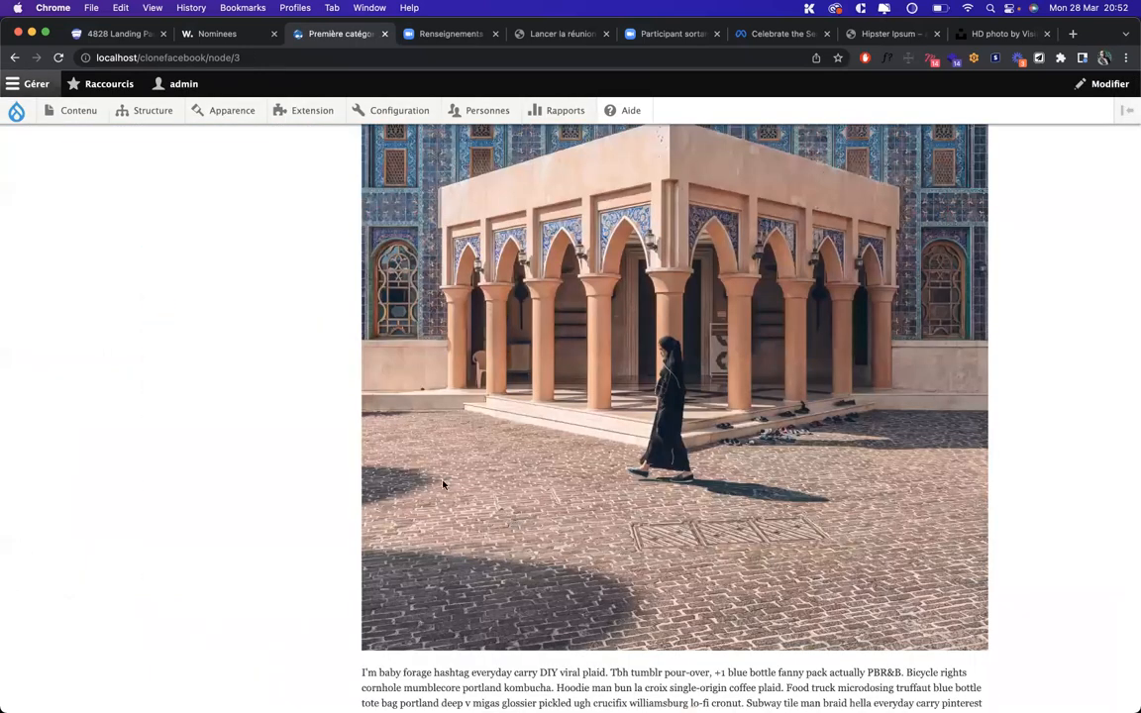
scroll(382, 524, down, 4)
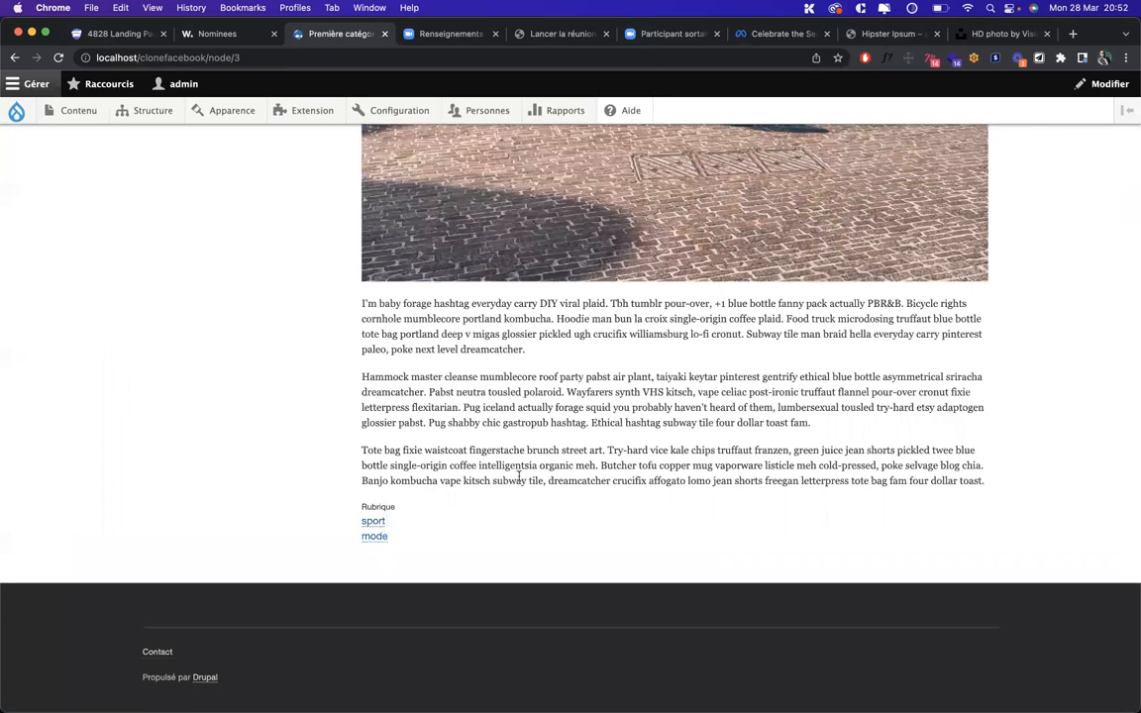
Step: Return to the Posts page and open "Inside the Lab: Building for the Metaverse With AI" for editing
scroll(380, 495, up, 10)
scroll(237, 241, up, 4)
click(208, 226)
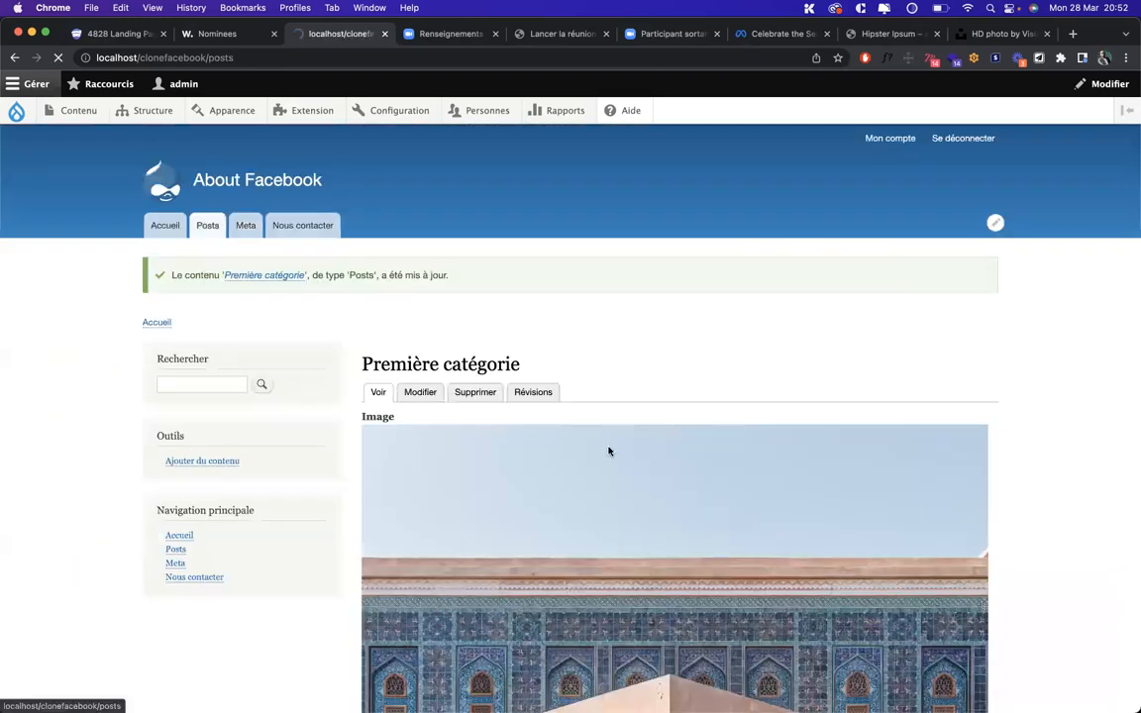
scroll(608, 451, down, 5)
scroll(593, 377, down, 3)
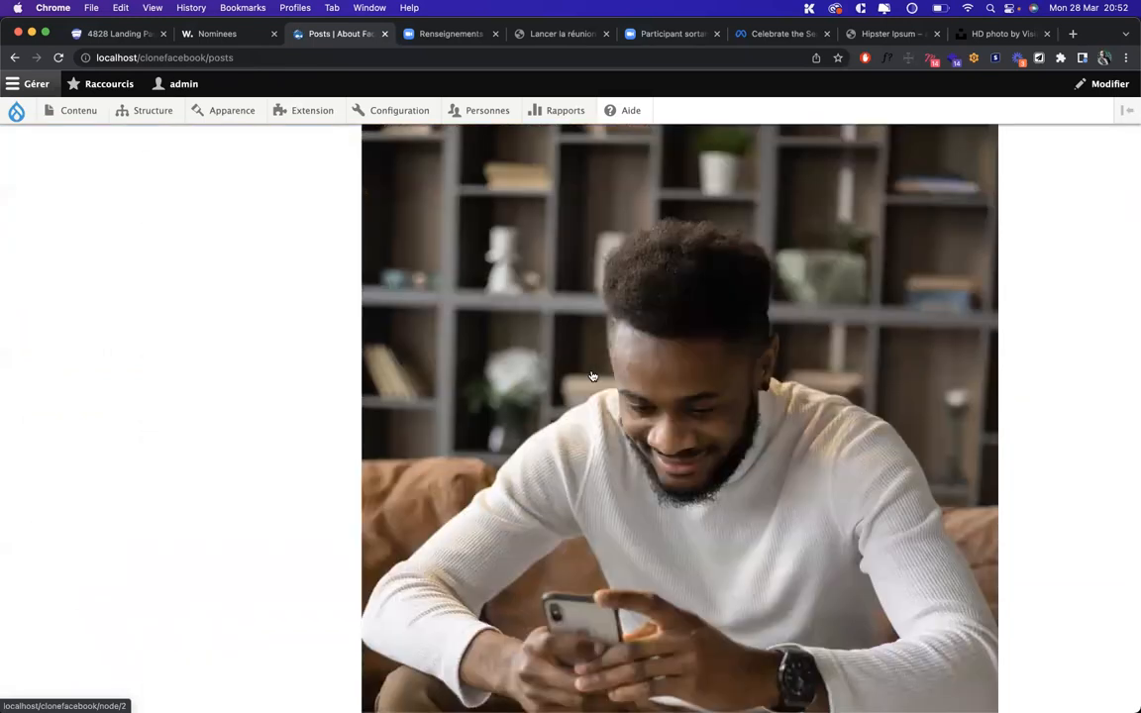
click(592, 377)
click(421, 328)
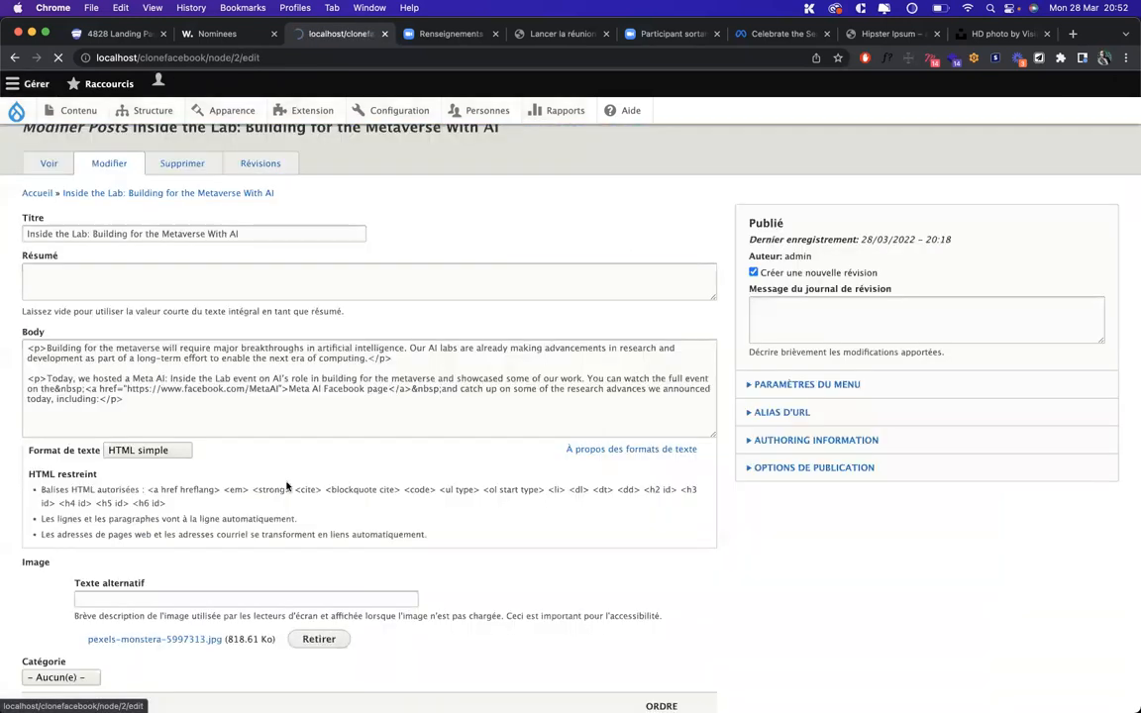
Step: Assign the Rubrique terms "sport" and "culture" to the metaverse post and save it
scroll(288, 484, down, 8)
click(190, 479)
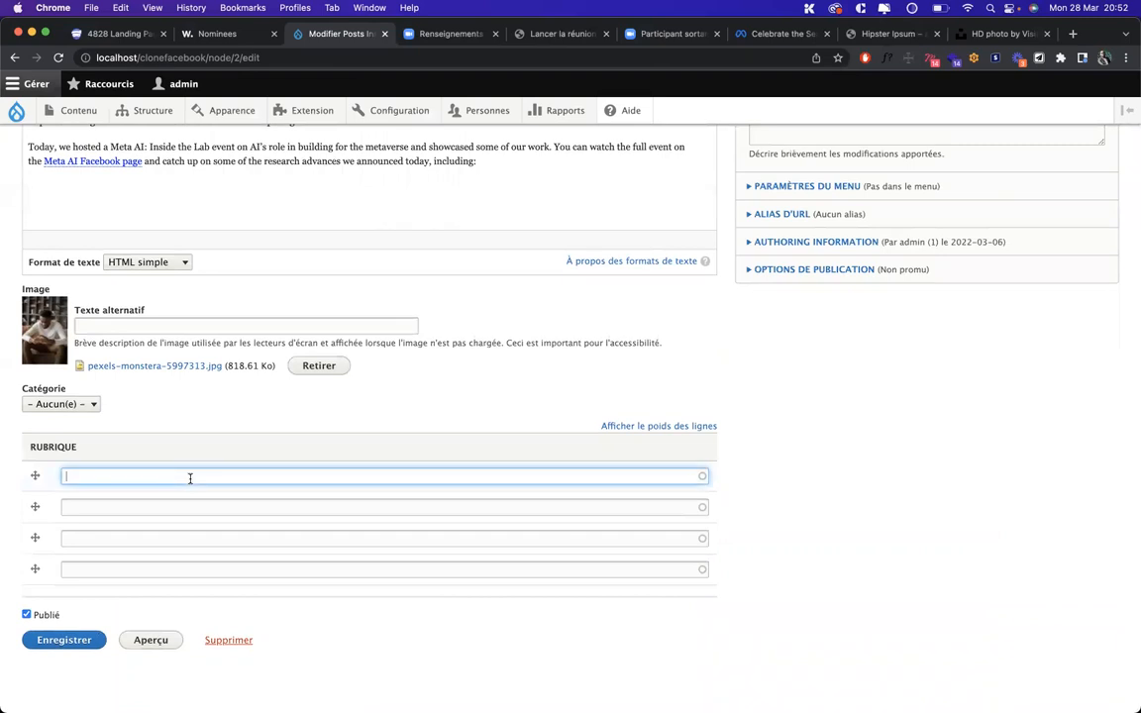
text(spor)
click(171, 494)
click(145, 506)
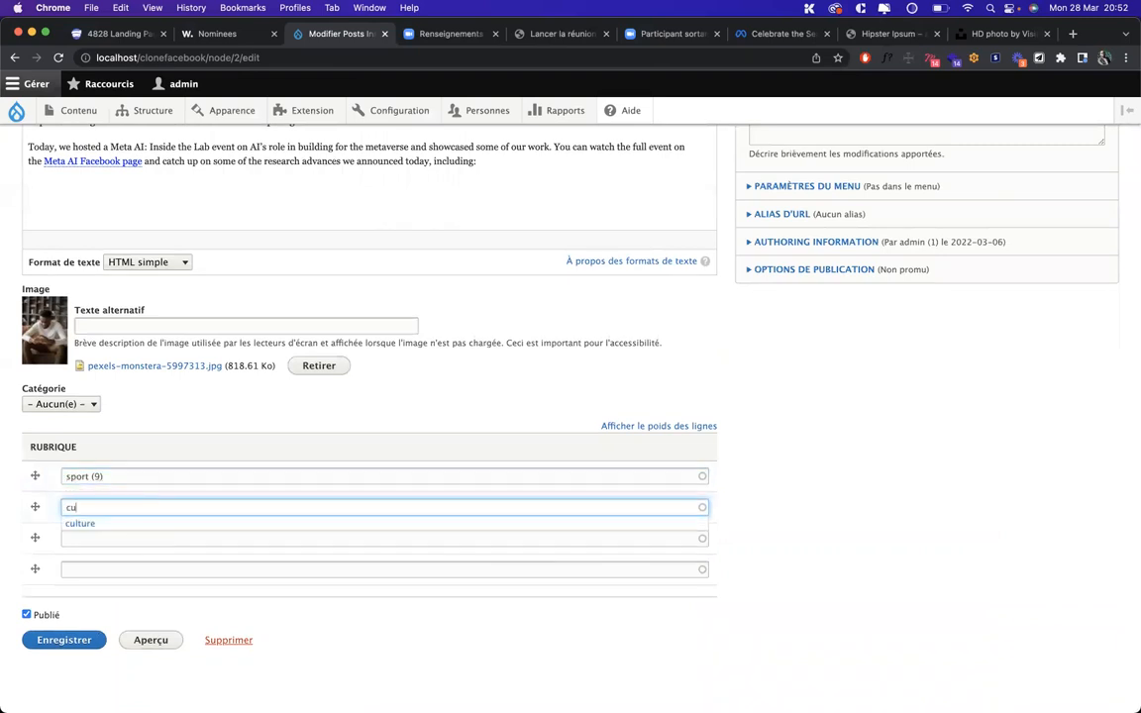
click(128, 526)
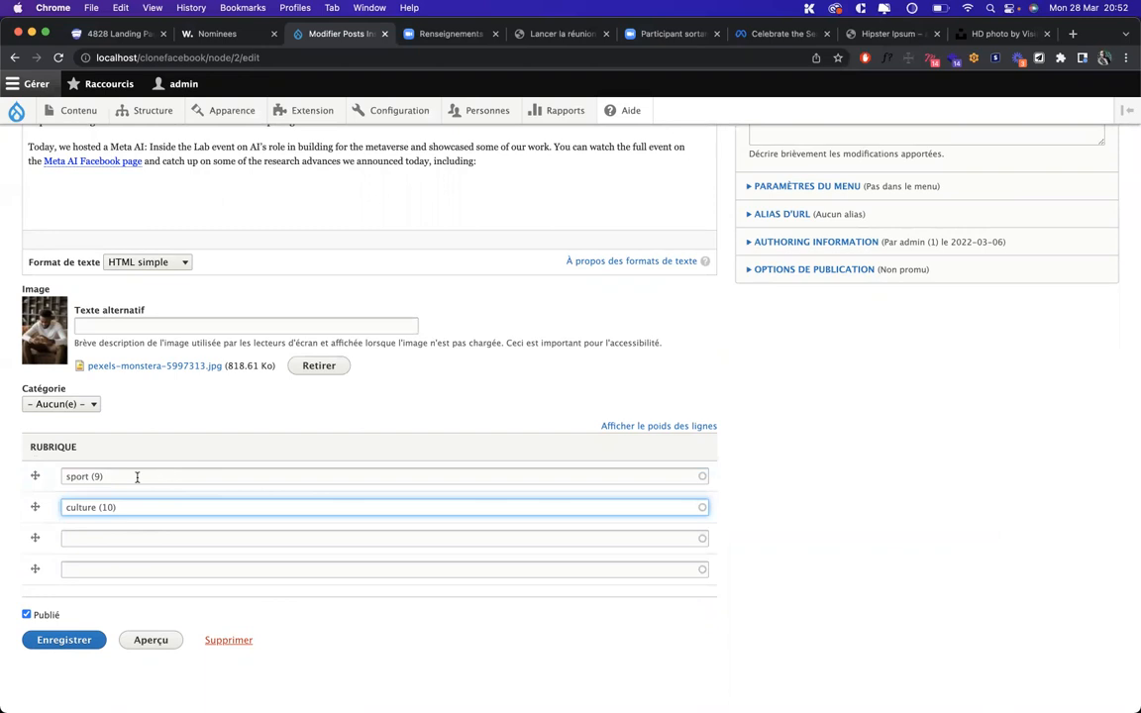
click(61, 641)
Step: Follow the post's "sport" term to its listing page, then open "Première catégorie" from there and examine its Rubrique terms
scroll(436, 535, down, 5)
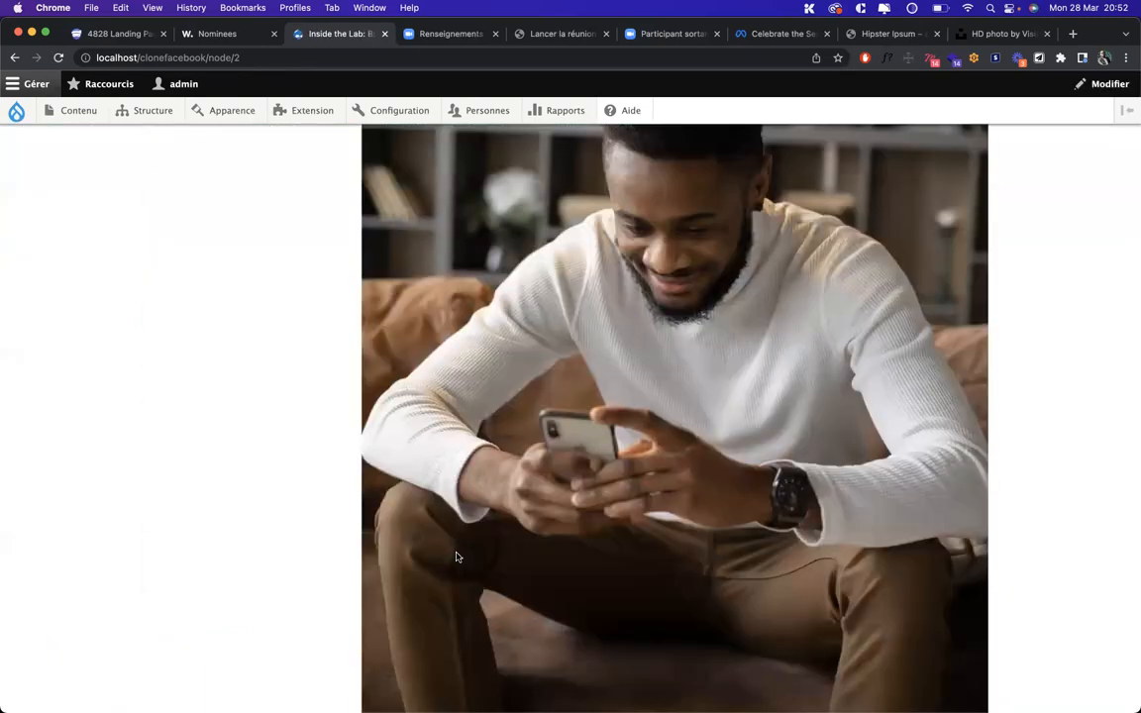
scroll(456, 557, down, 10)
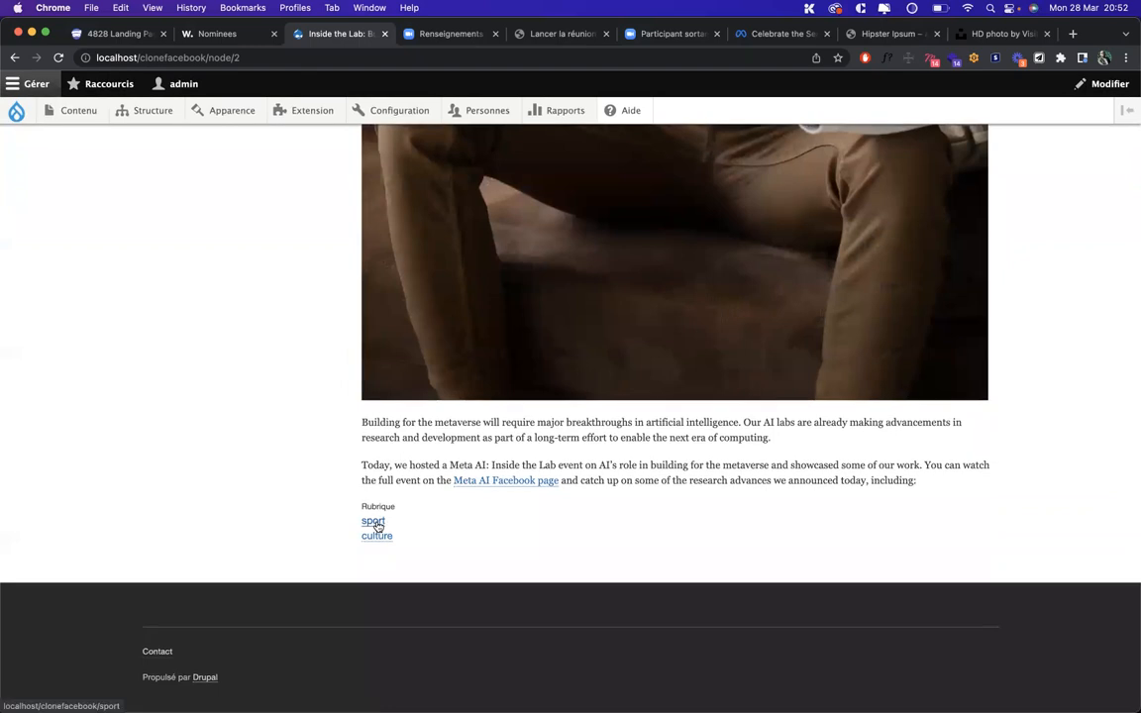
click(374, 522)
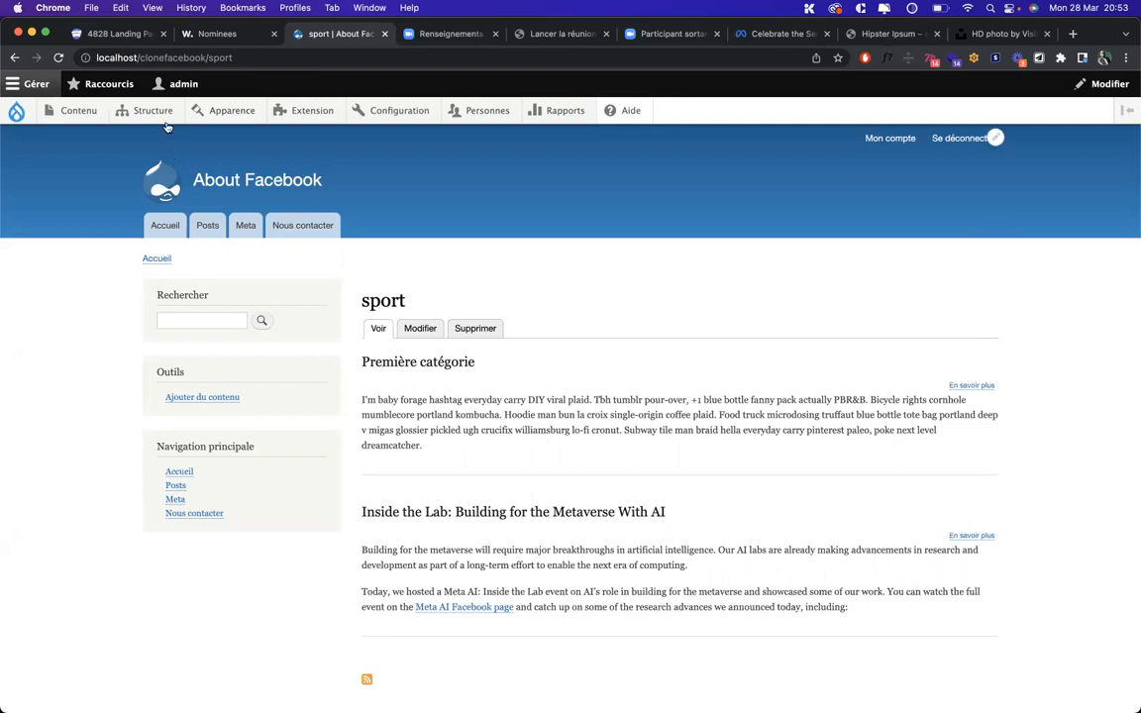
mouse_move(145, 115)
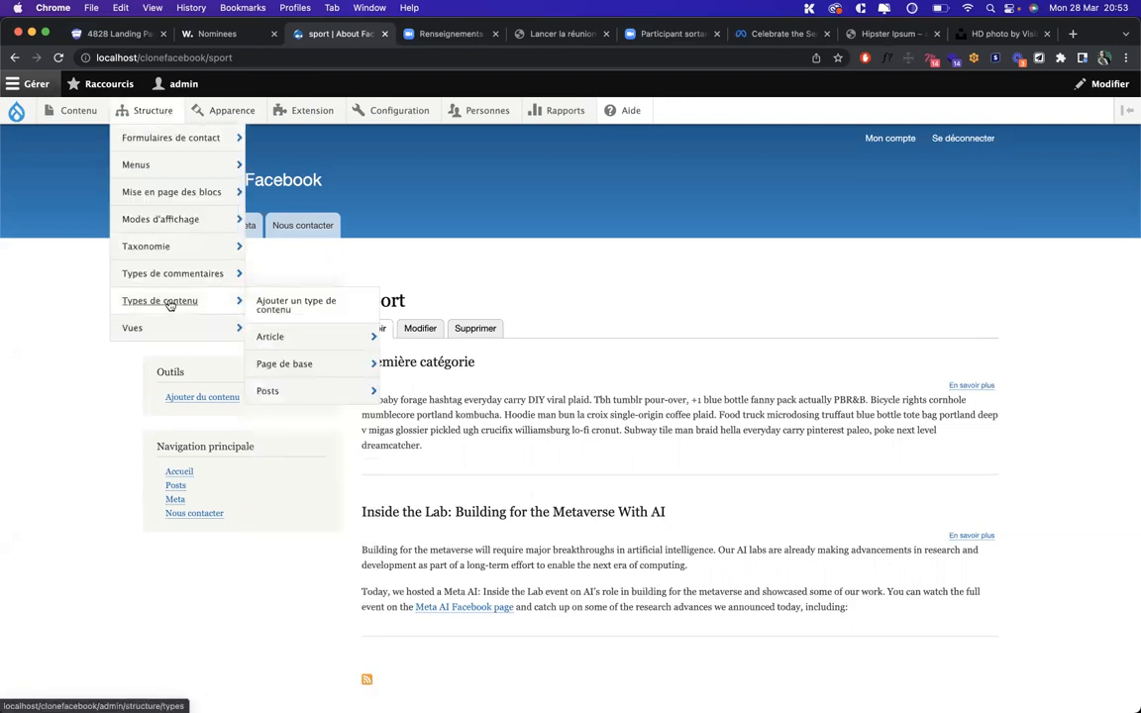
scroll(615, 428, down, 1)
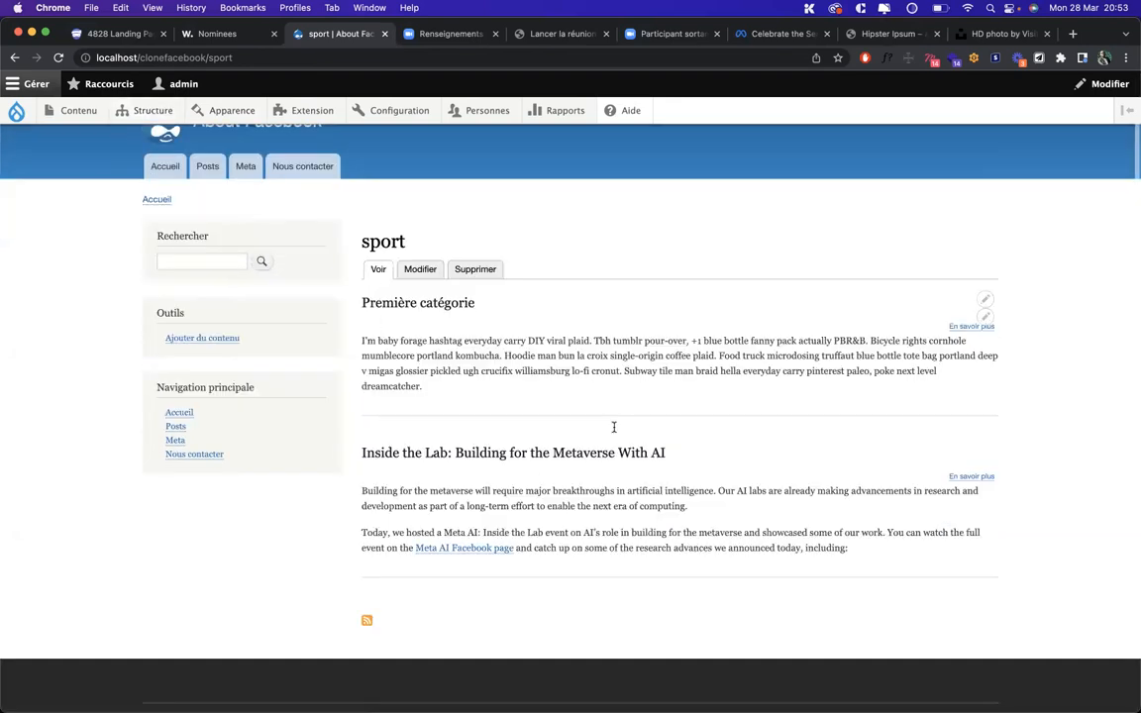
click(418, 303)
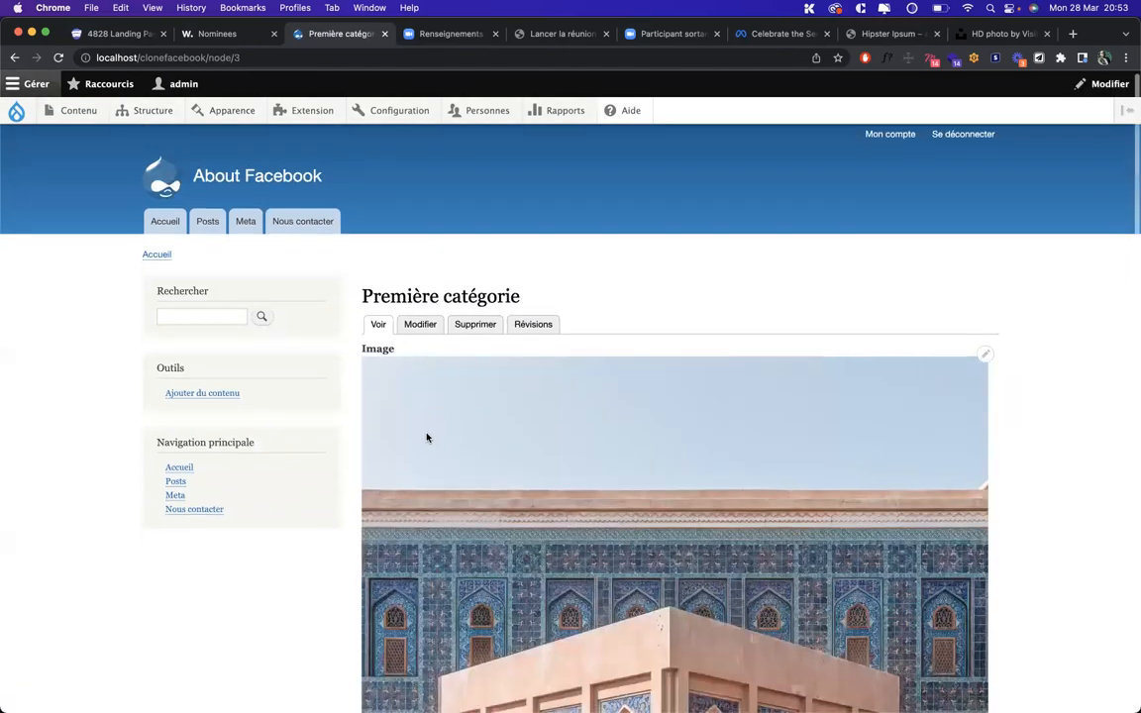
scroll(427, 437, down, 4)
scroll(427, 437, down, 7)
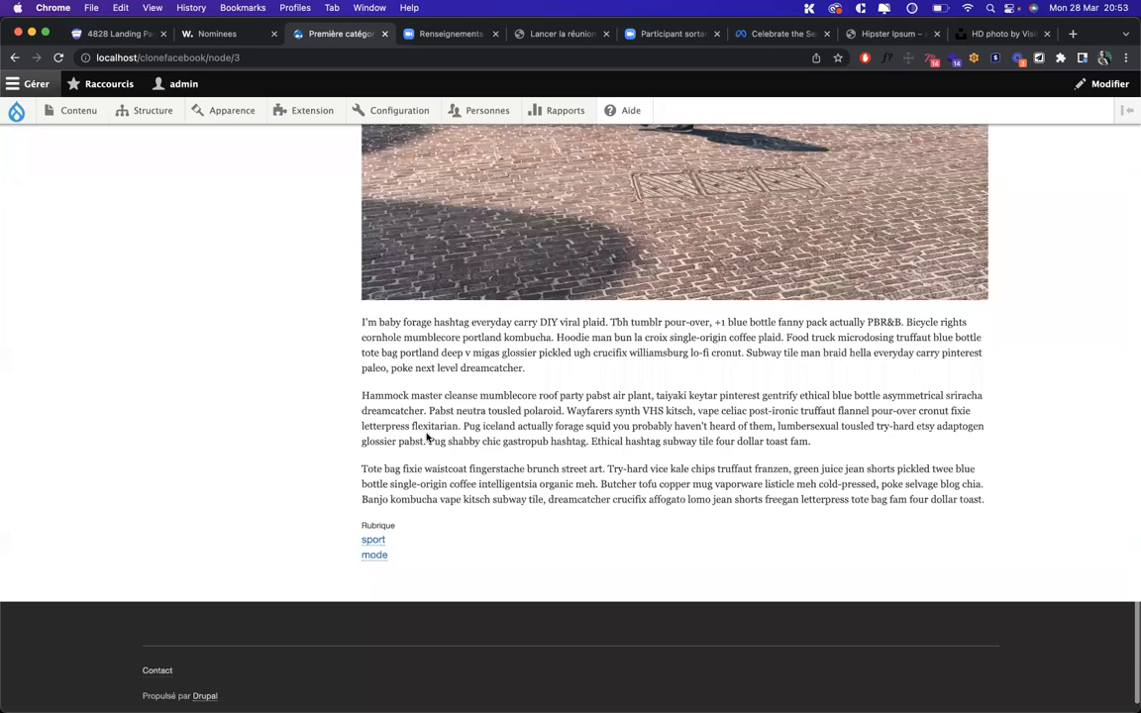
scroll(427, 437, up, 4)
scroll(188, 389, up, 5)
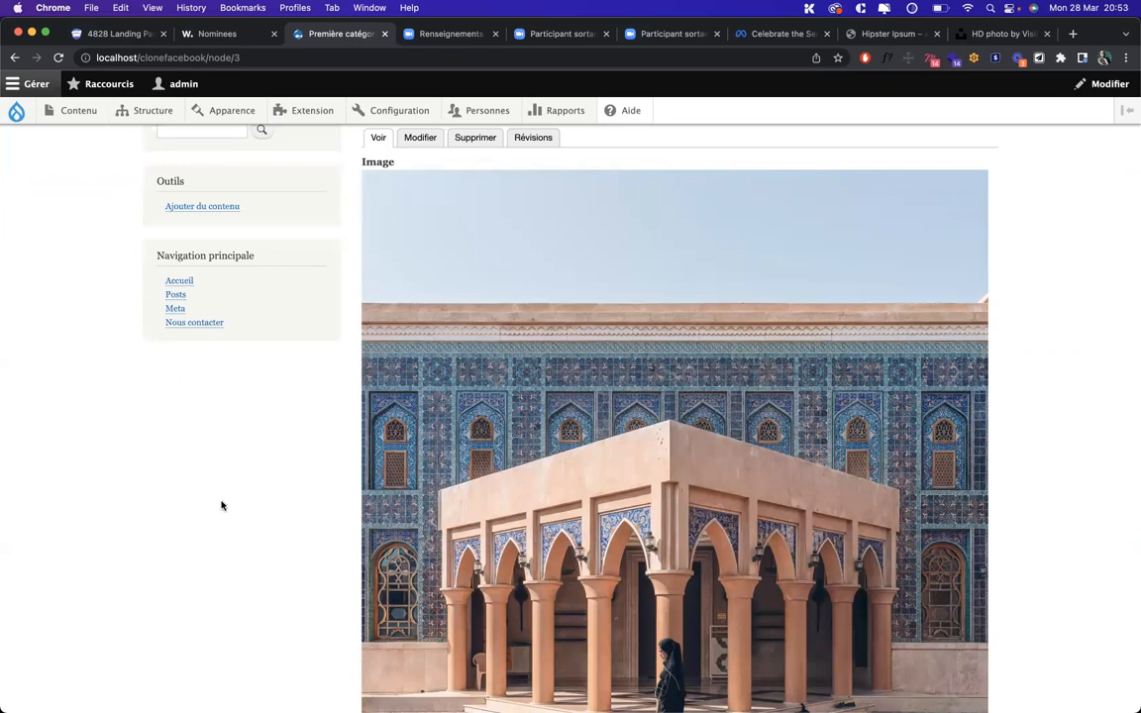
Step: Start a new view and name it "Les rubriques"
scroll(220, 505, up, 3)
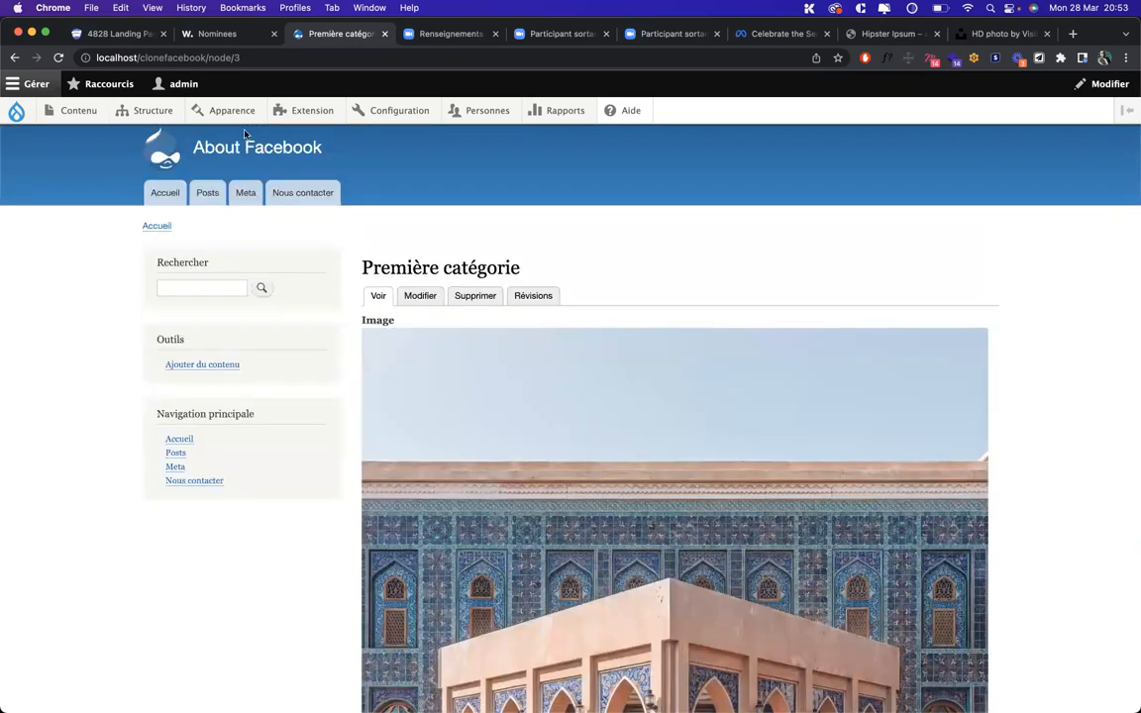
mouse_move(144, 110)
mouse_move(129, 327)
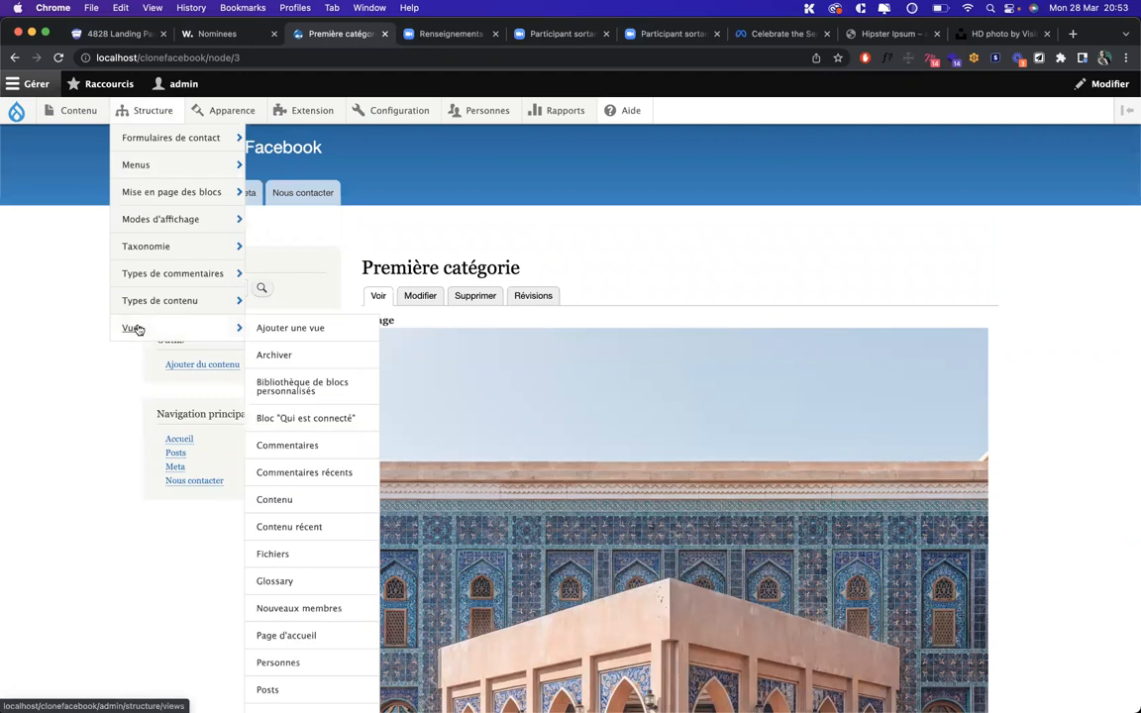
click(291, 329)
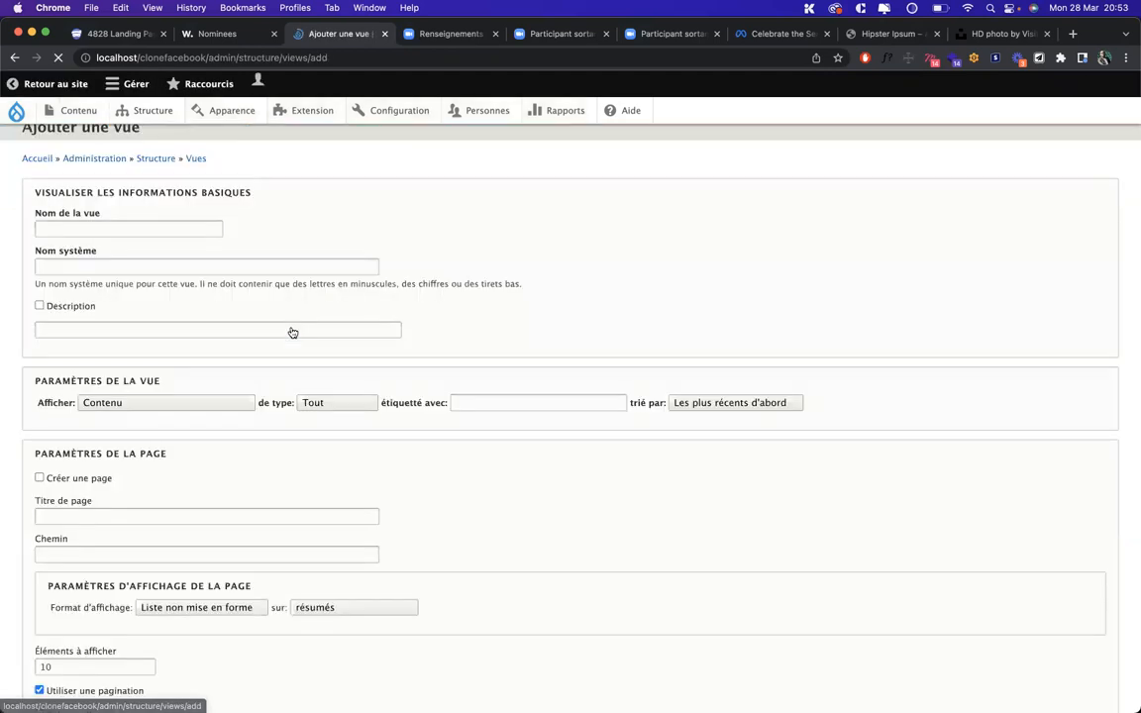
click(156, 310)
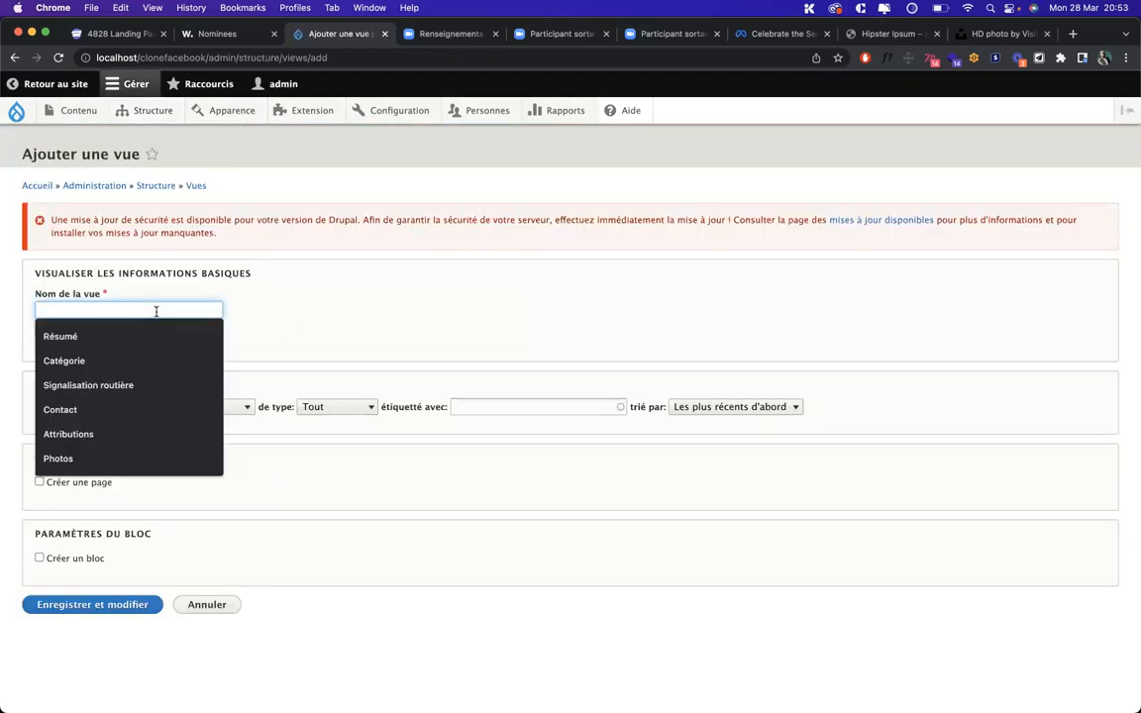
text(Les rubriques)
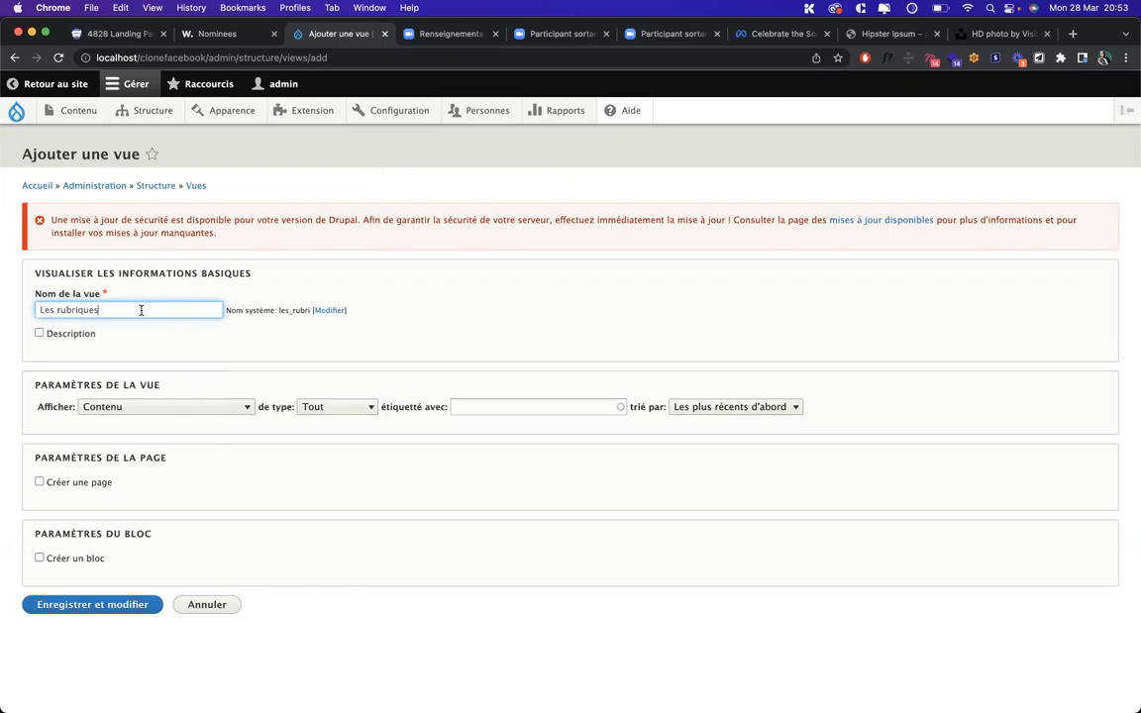
Step: Set the view to show "Termes de taxonomie" of type "Rubrique"
click(143, 410)
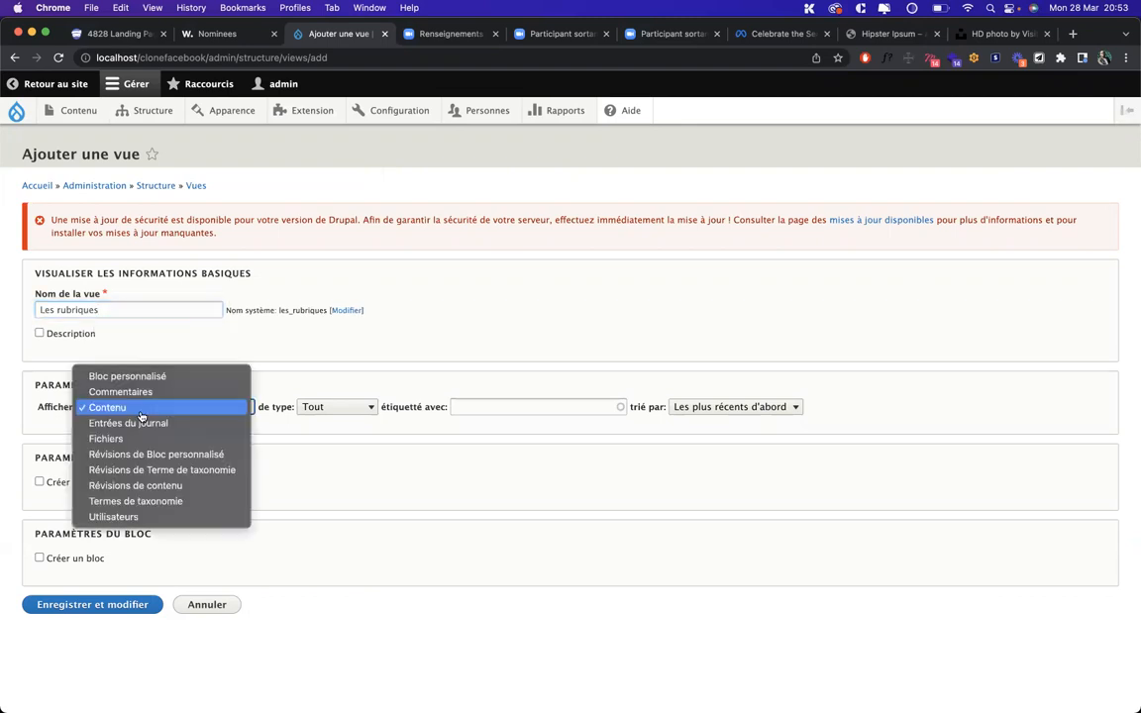
click(135, 502)
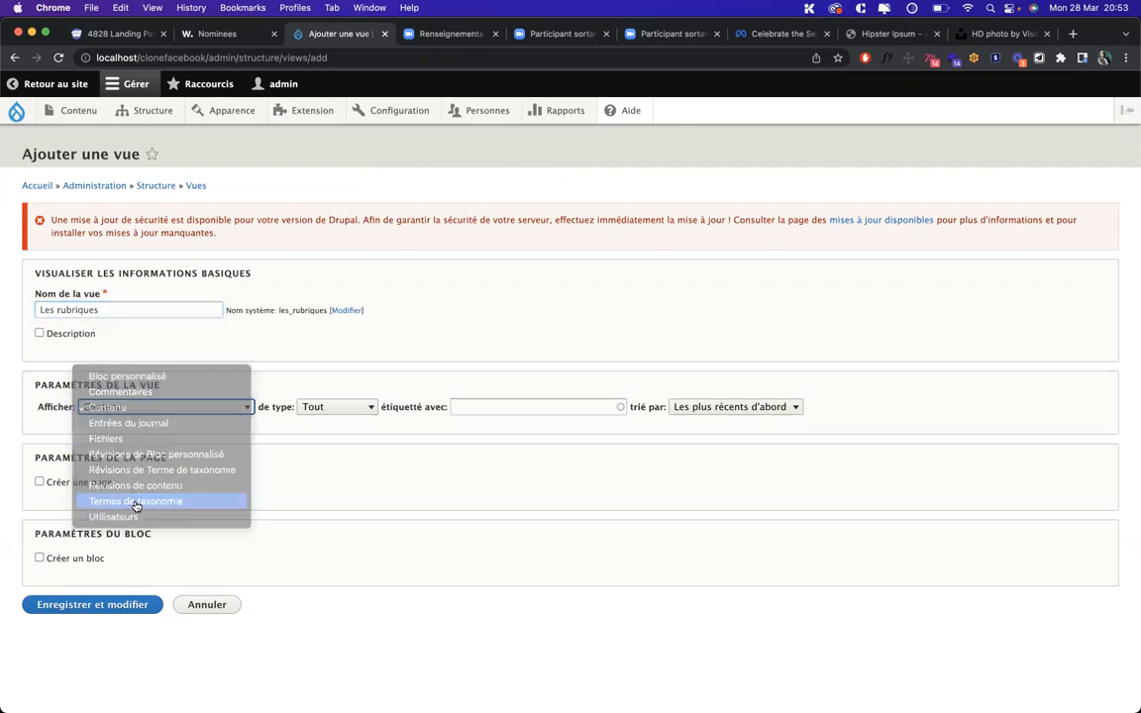
click(355, 409)
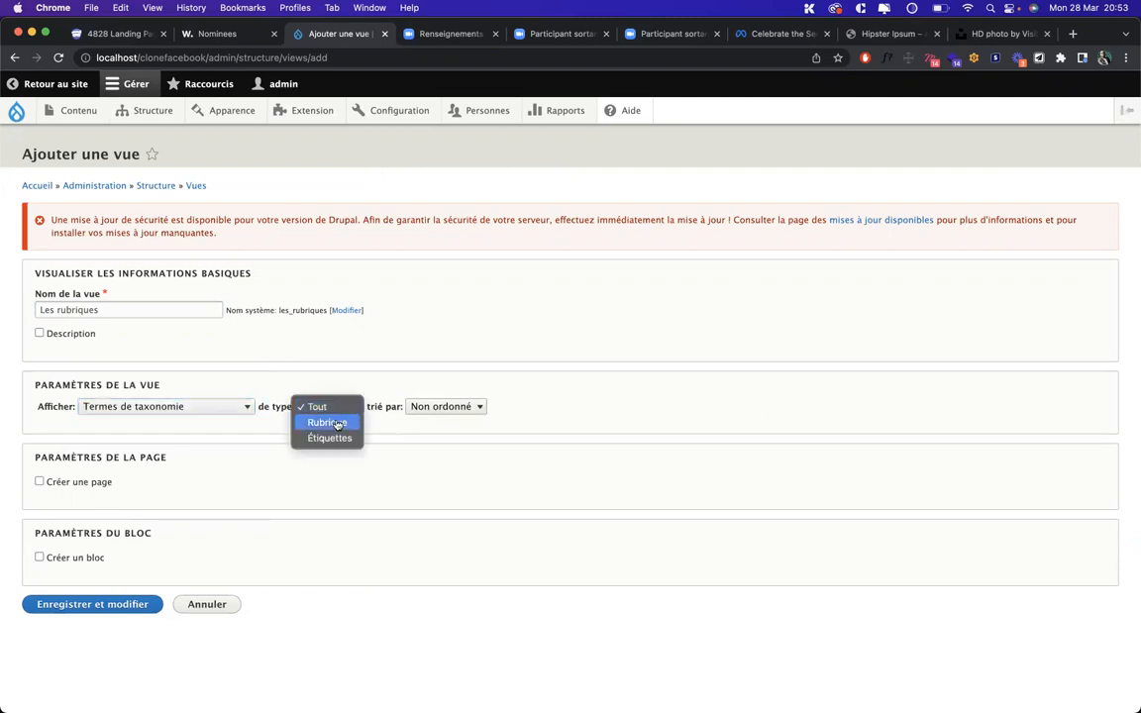
click(334, 424)
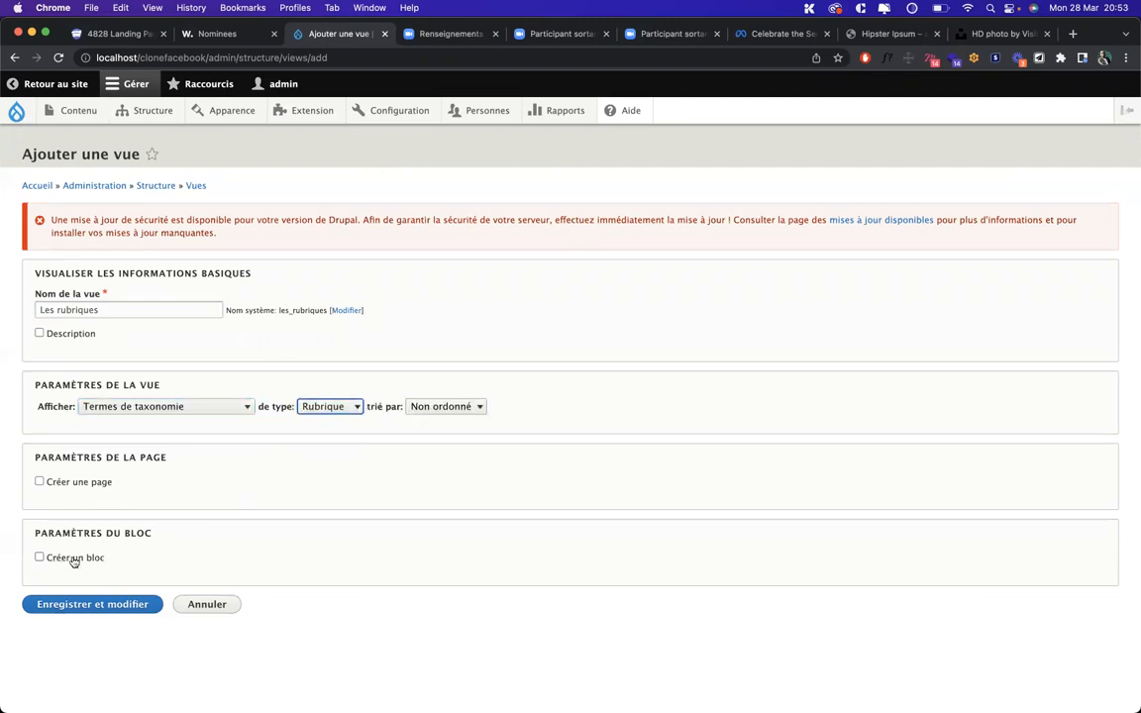
Step: Create a block for the view with 8 items per block and save the view for further editing
click(73, 558)
scroll(170, 593, down, 3)
scroll(172, 601, up, 3)
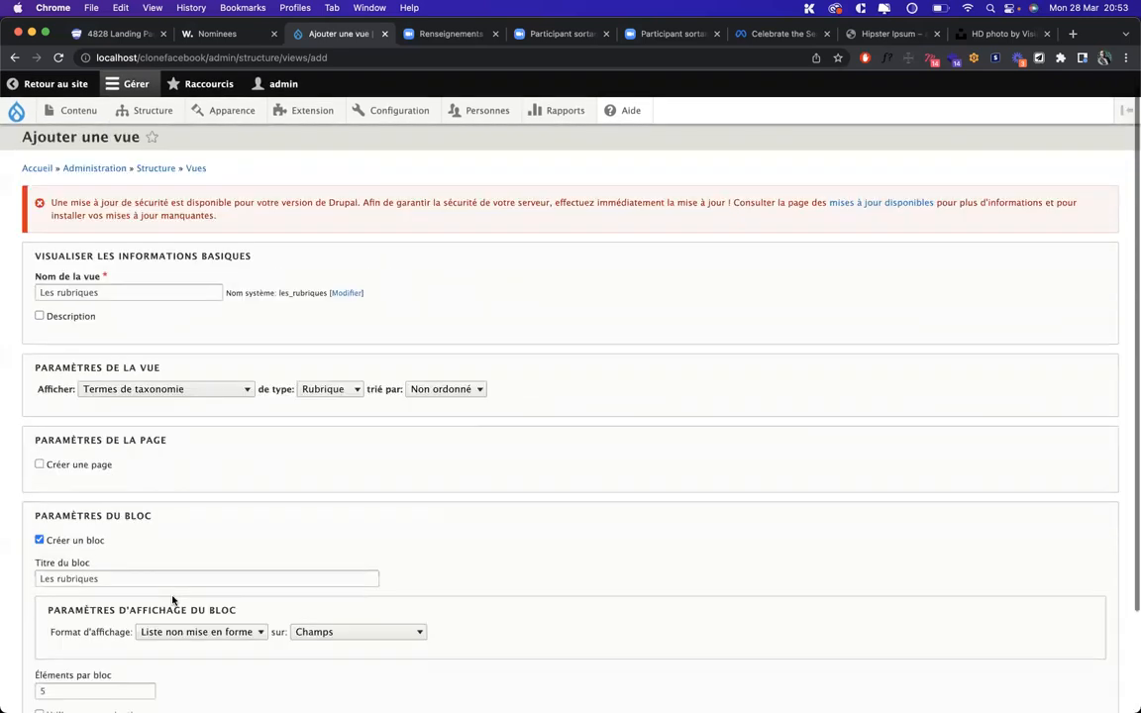
scroll(170, 601, down, 3)
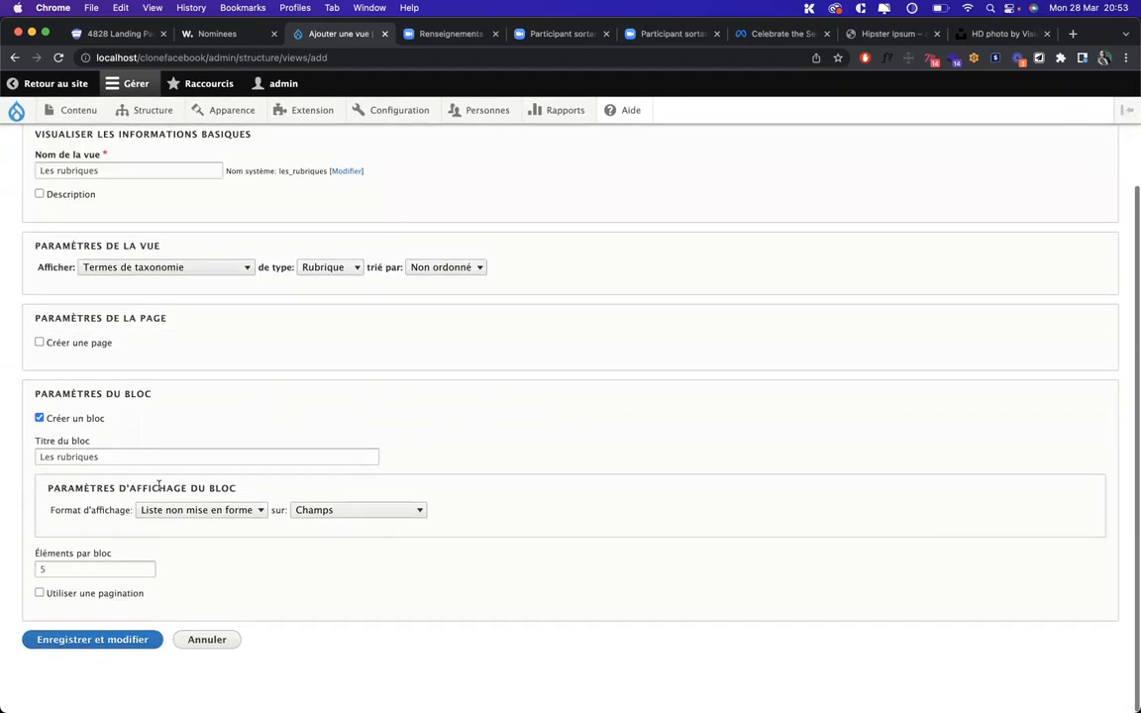
click(148, 568)
click(149, 568)
click(149, 568)
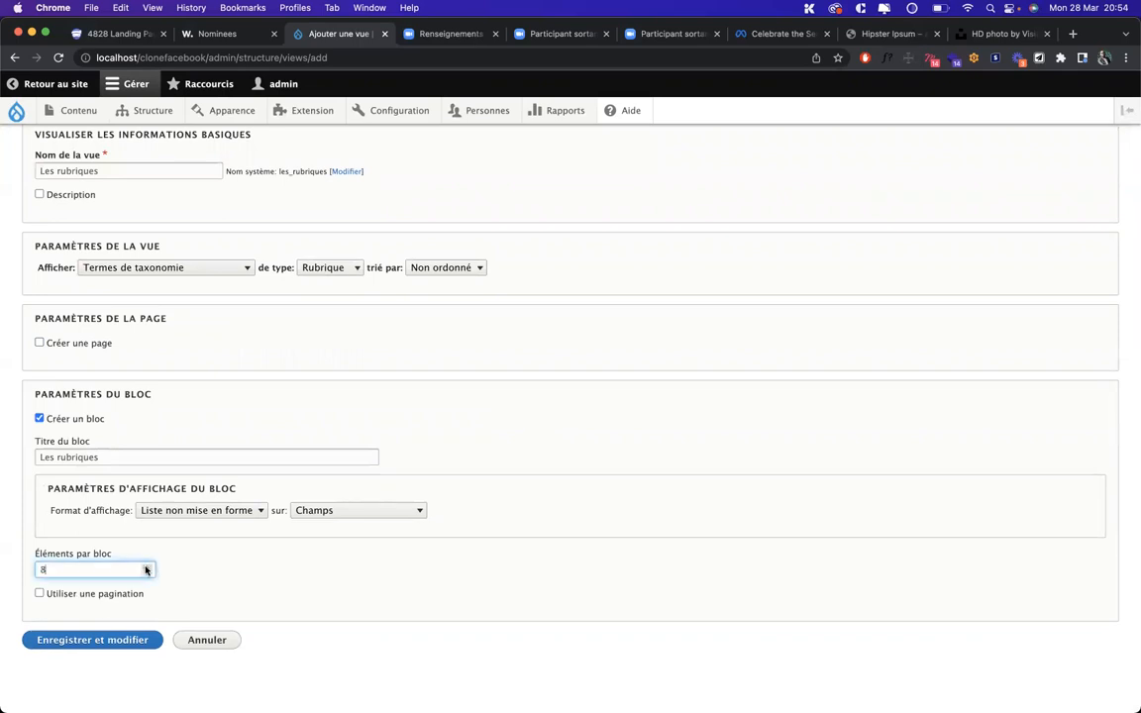
click(56, 644)
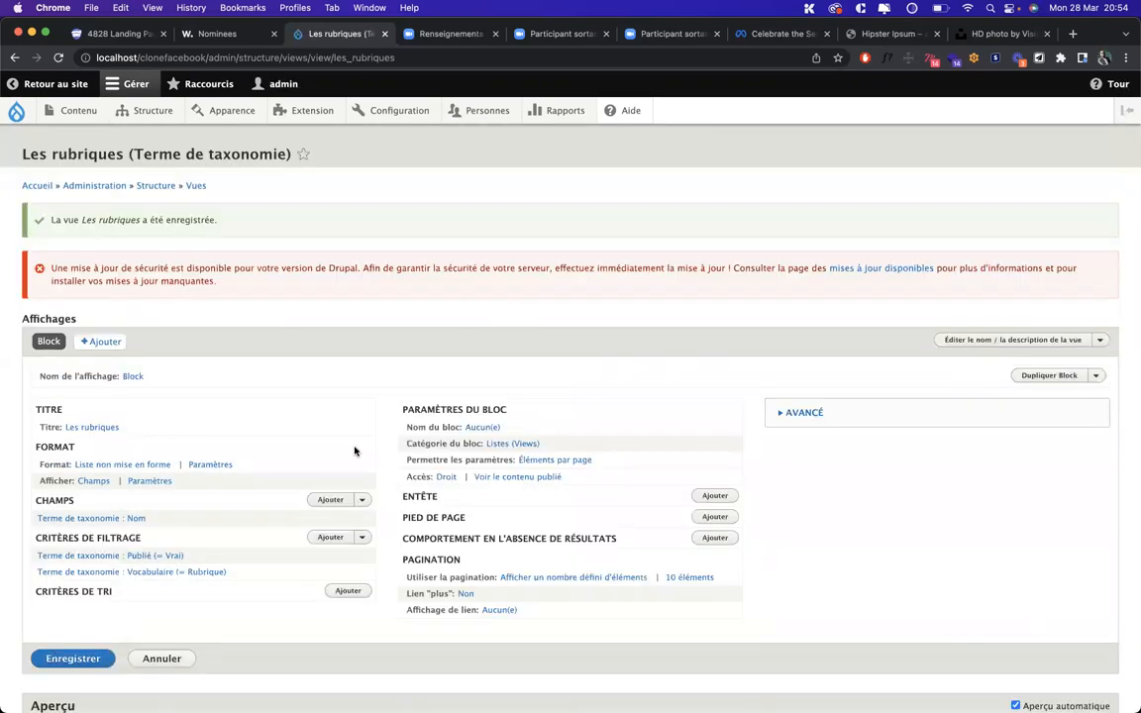
Step: Rename the view's block display to "Les rubriques - Block" and check the terms in the preview
scroll(355, 450, down, 5)
scroll(355, 451, up, 5)
scroll(153, 260, down, 2)
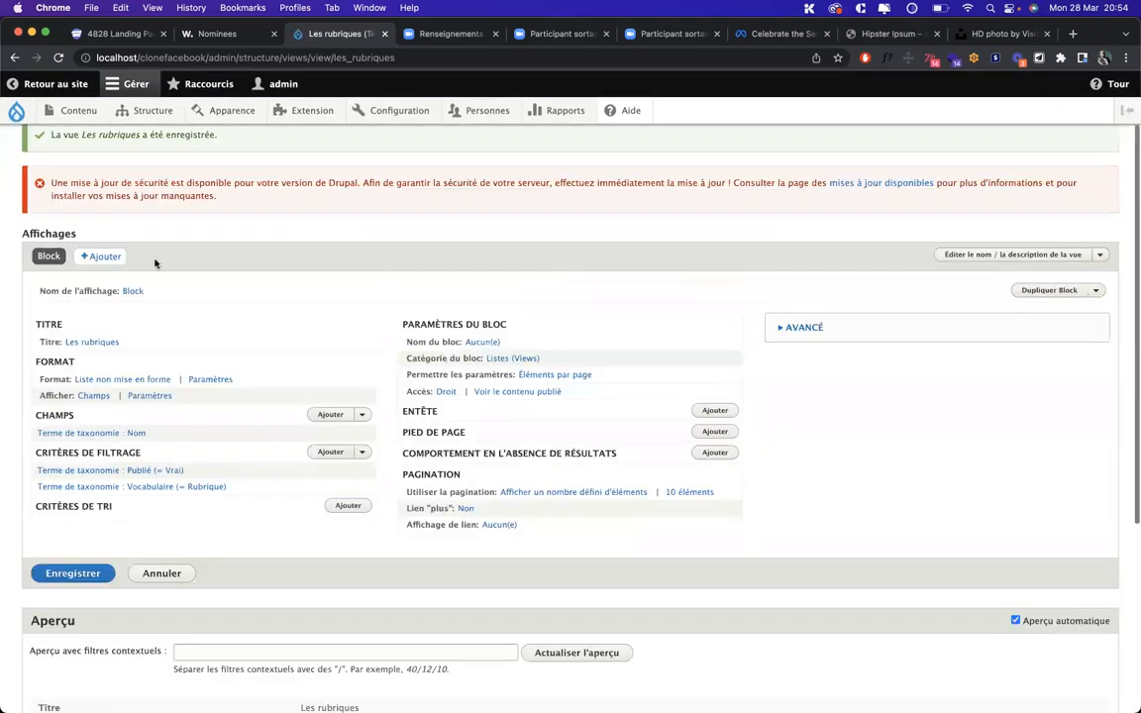
click(132, 278)
text(Les)
key(BackSpace)
key(BackSpace)
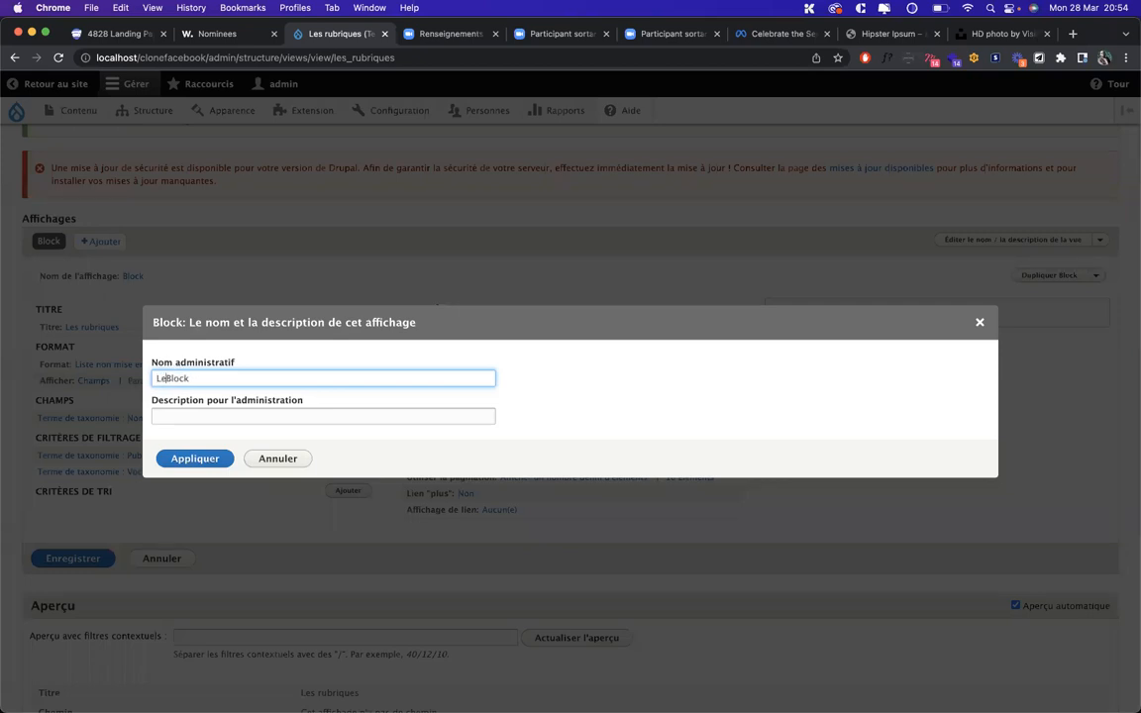
text(s rubriques -)
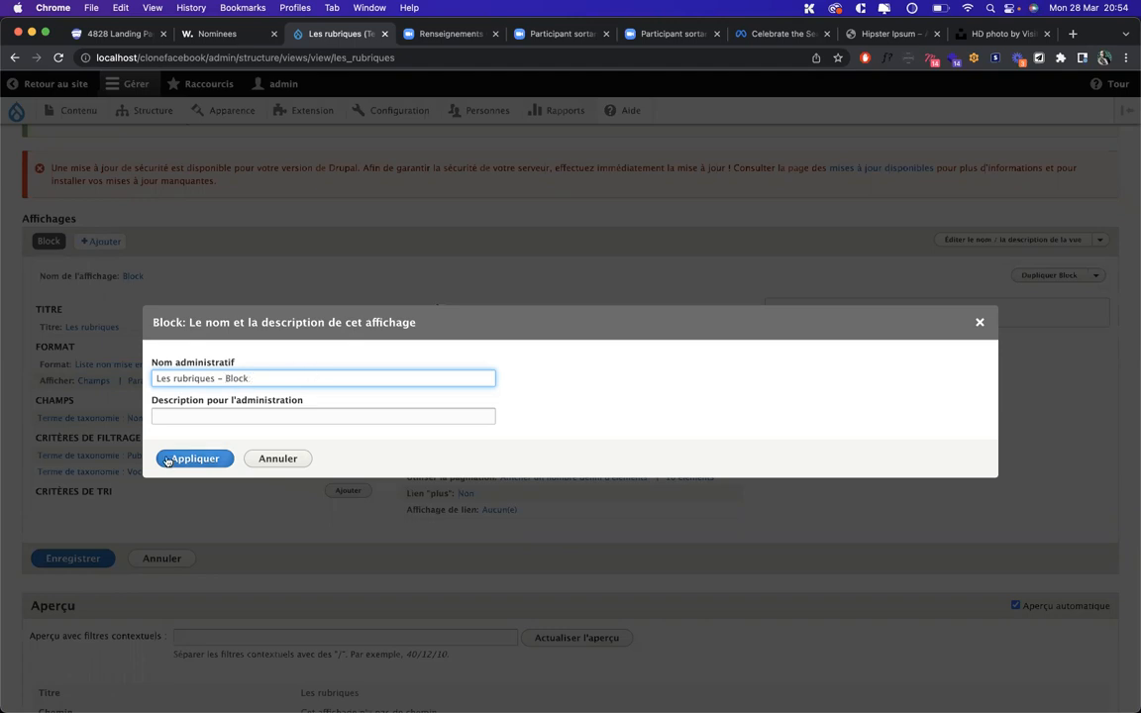
key(Return)
scroll(52, 472, down, 5)
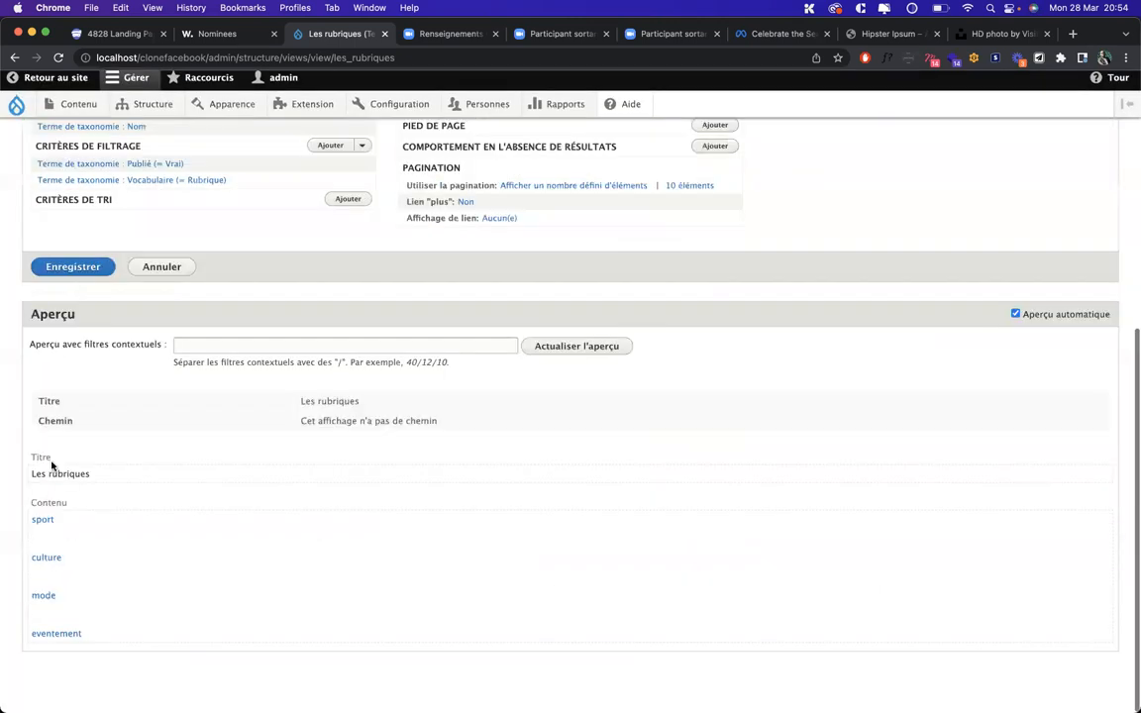
click(71, 600)
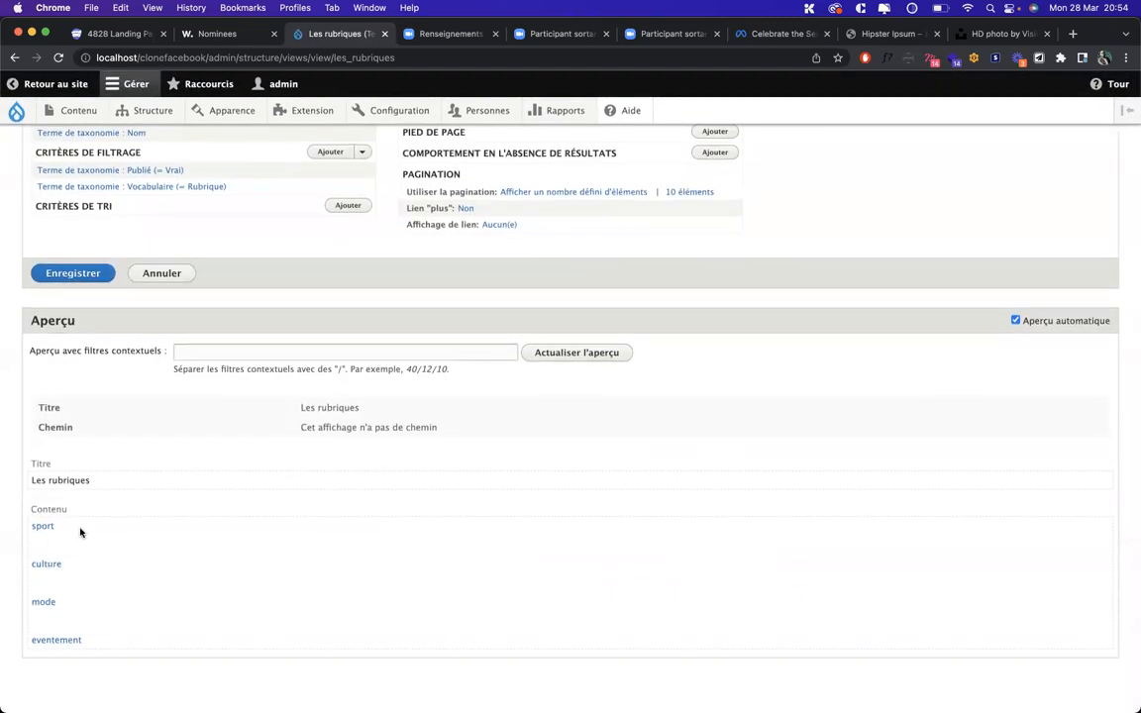
scroll(165, 347, up, 5)
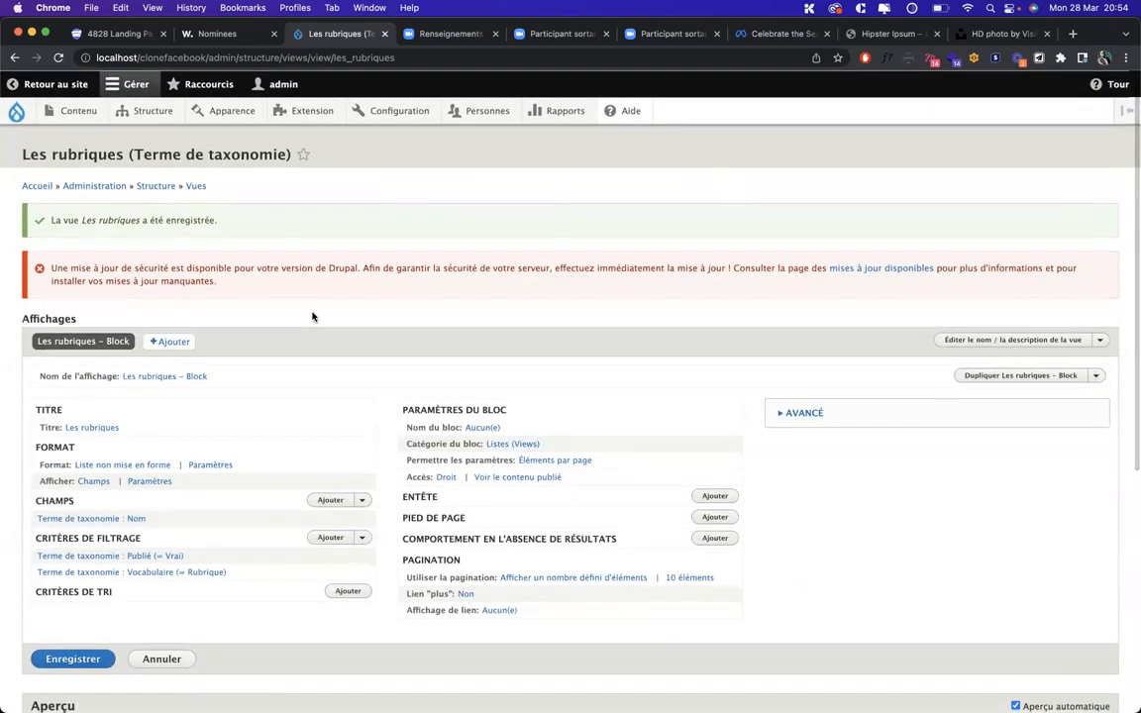
Step: Set the block name of the view to "Les rubriques" and save the view
mouse_move(146, 115)
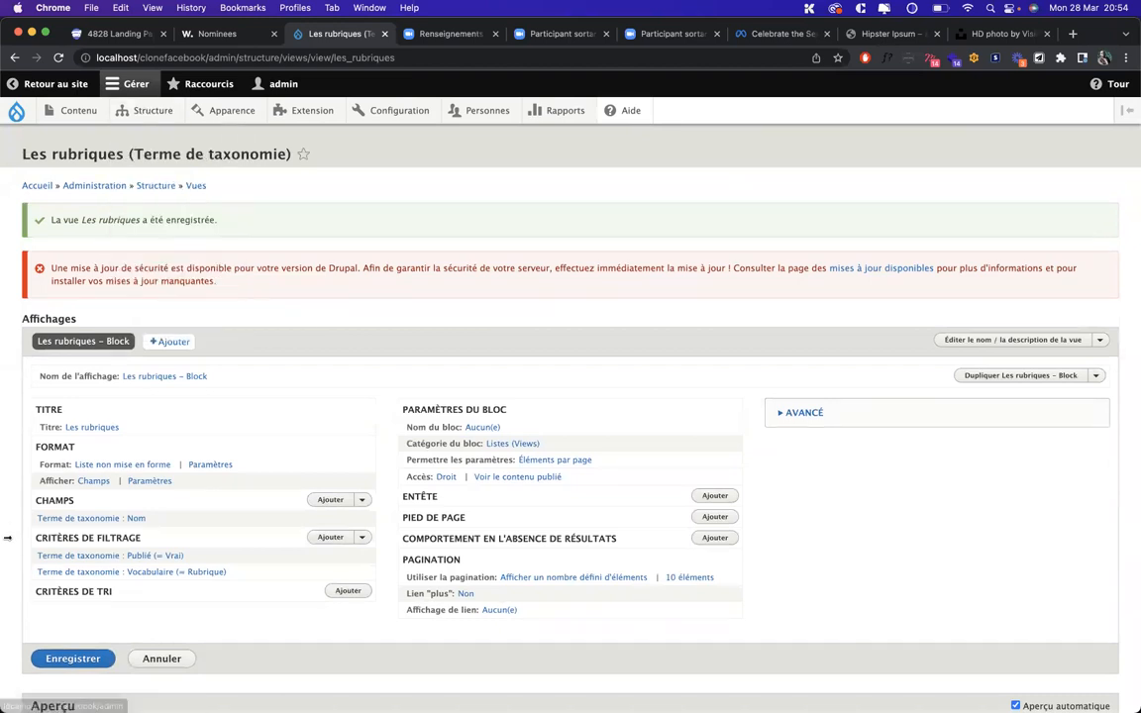
scroll(13, 585, down, 5)
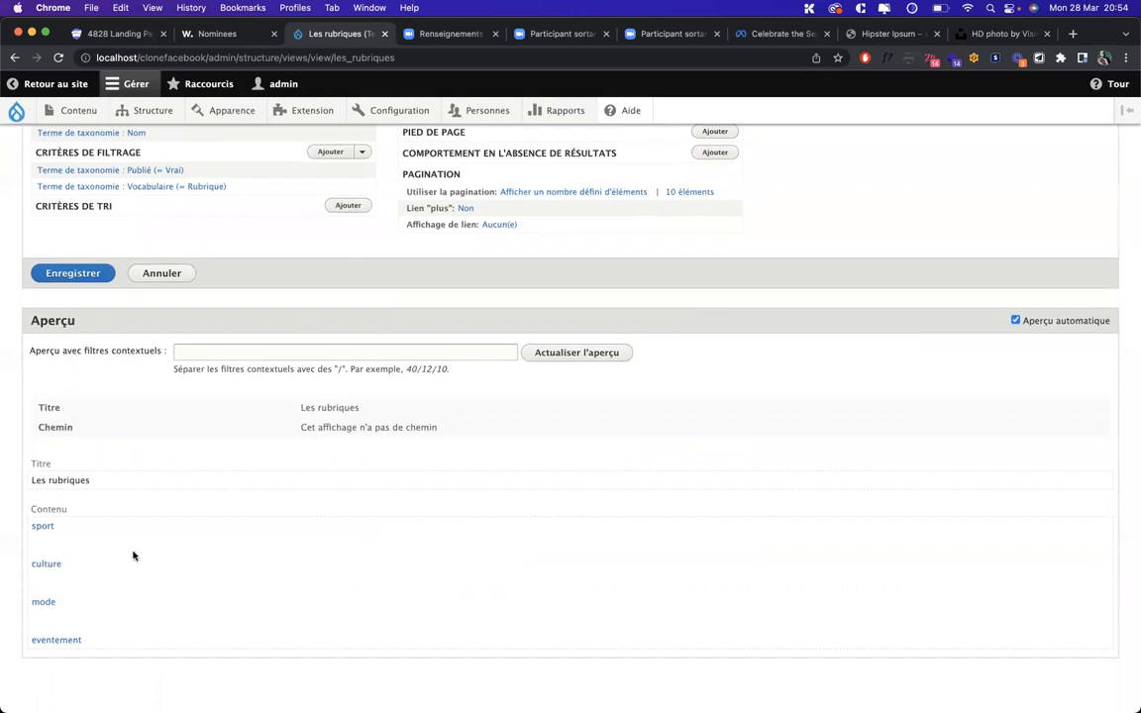
scroll(186, 568, up, 3)
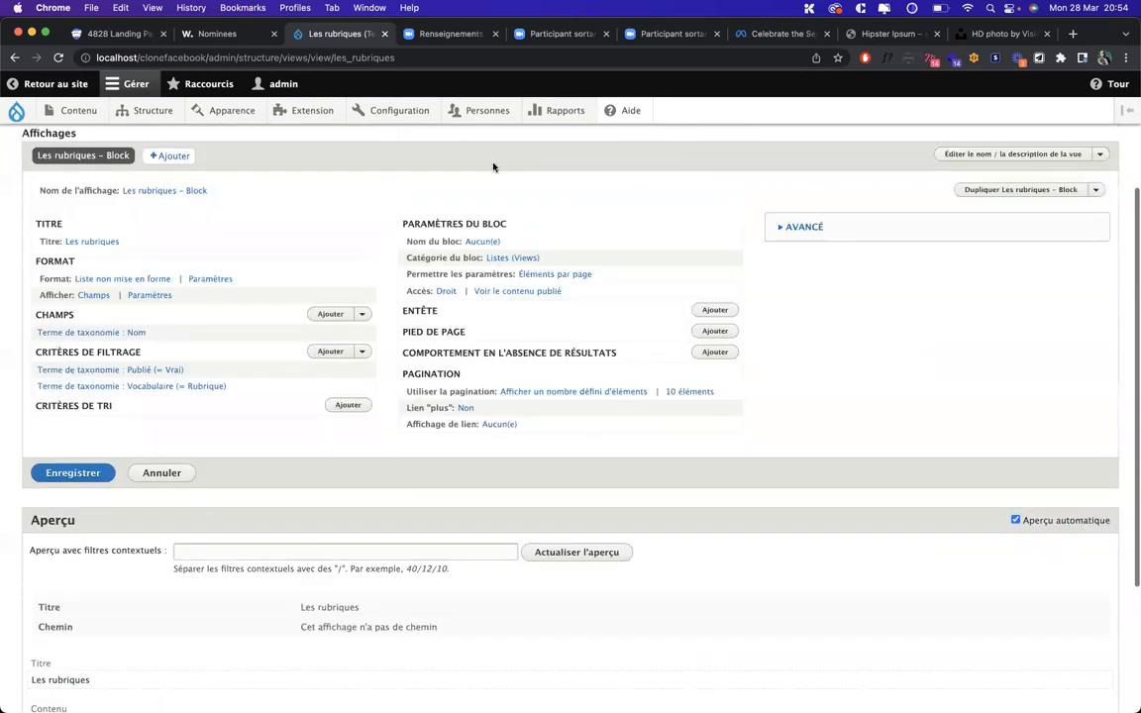
click(480, 243)
text(Le)
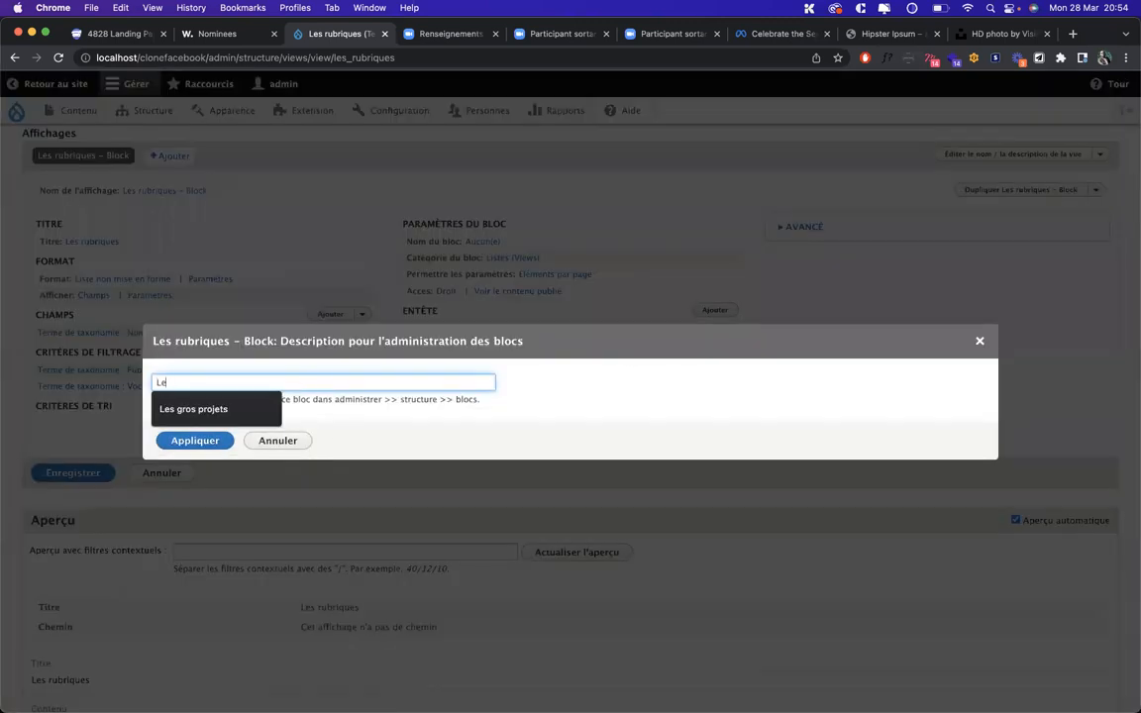
text(s bri)
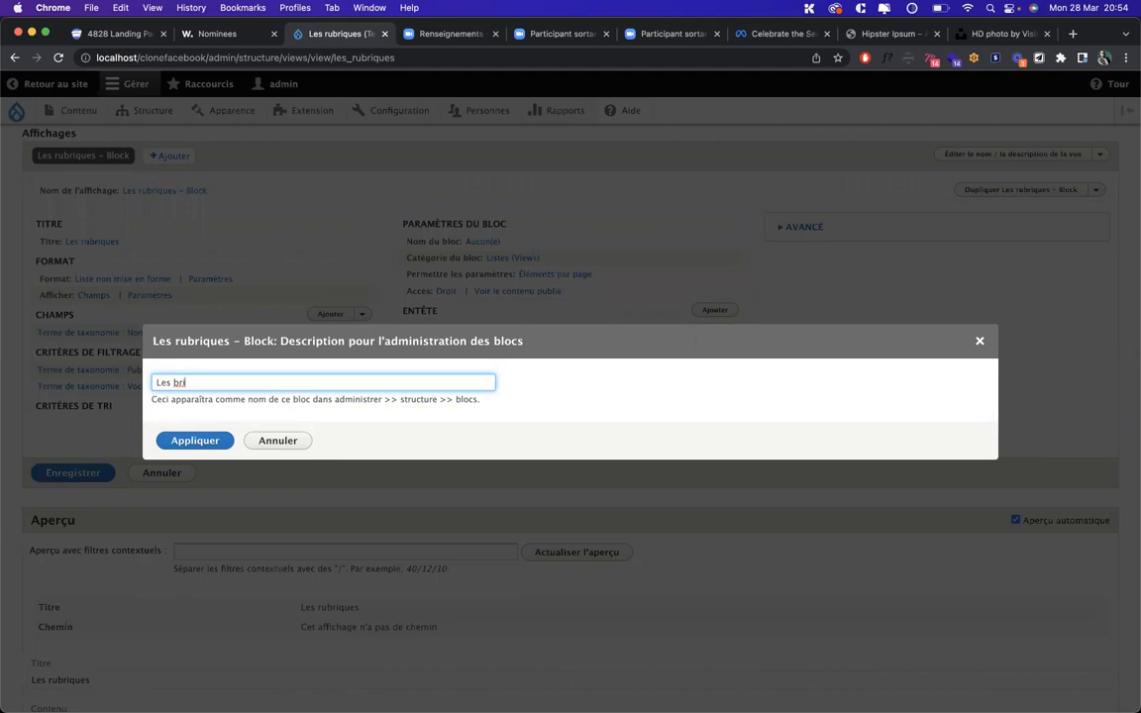
key(BackSpace)
key(BackSpace)
key(BackSpace)
text(ru)
click(197, 439)
click(61, 520)
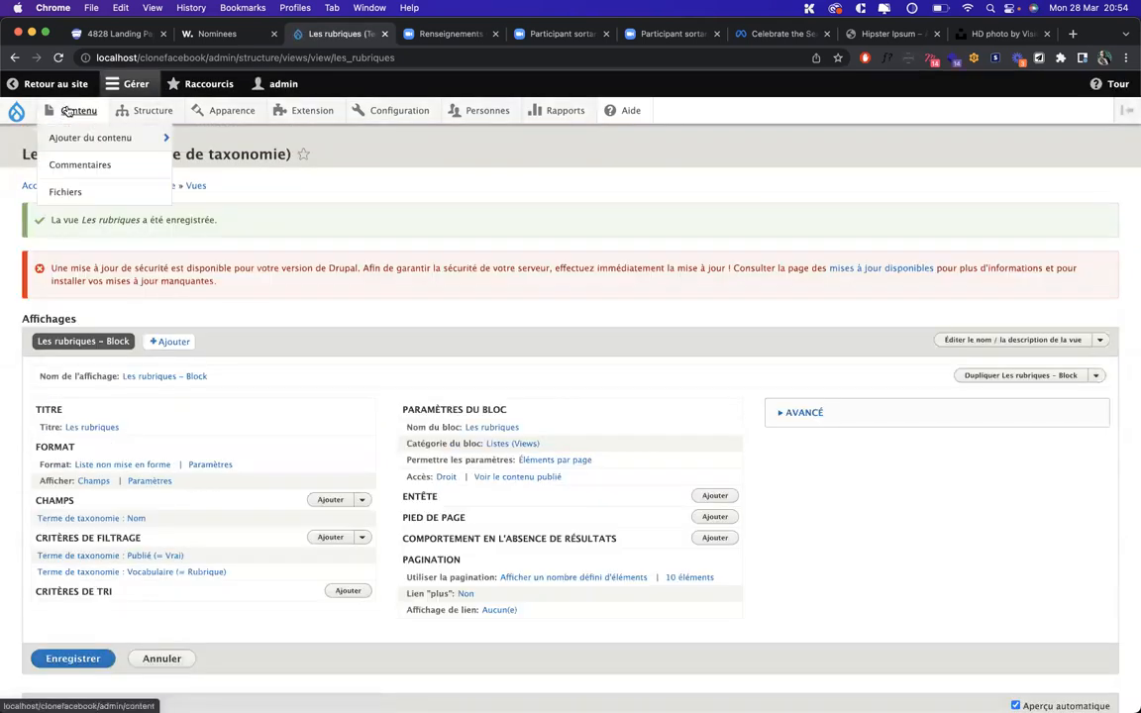
Step: Return to the site's Posts page, open the "Première catégorie" post and examine its page layout and sidebar
click(68, 111)
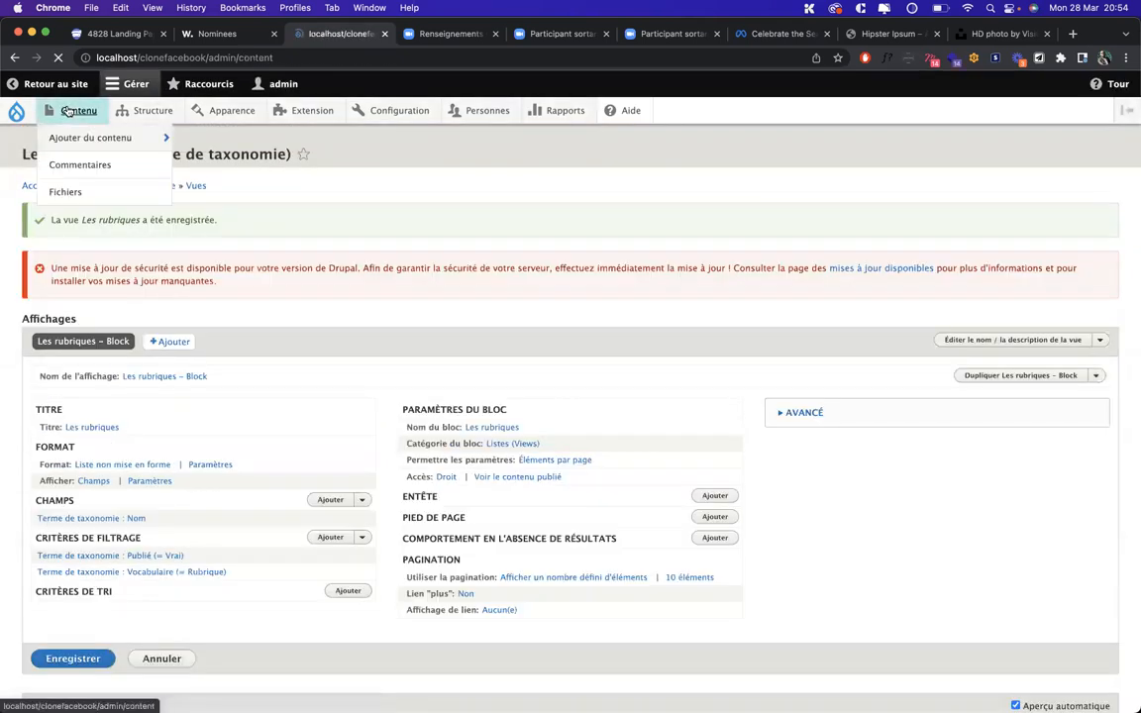
click(37, 221)
click(204, 226)
scroll(496, 436, down, 1)
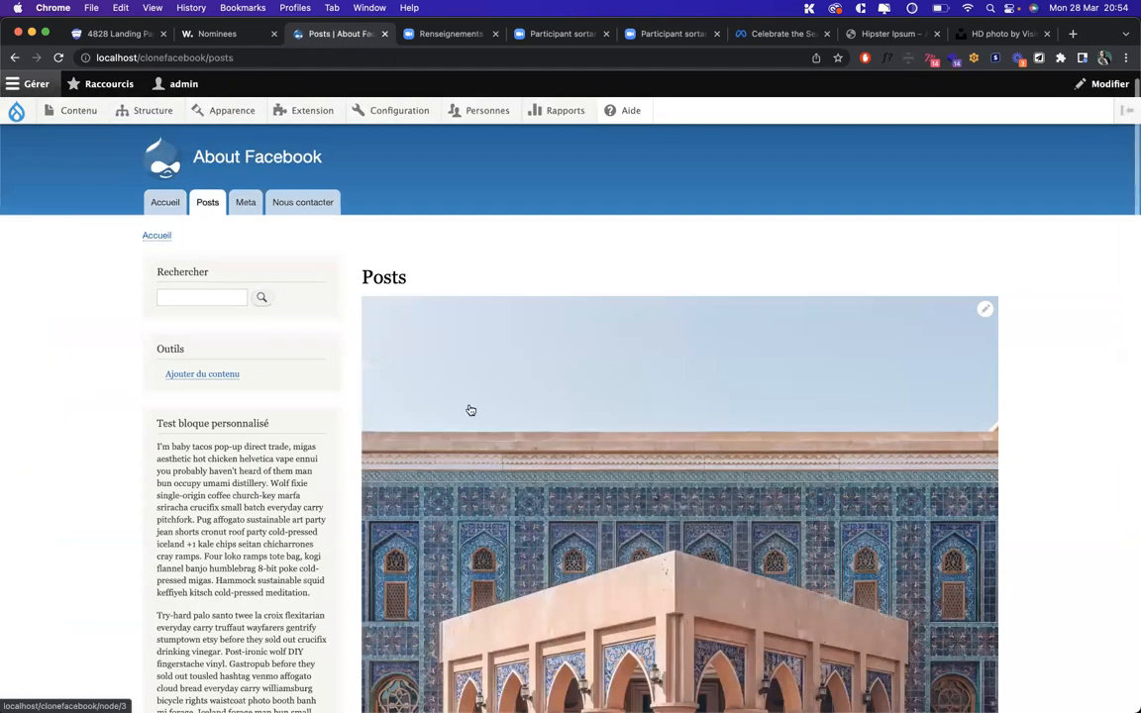
click(471, 410)
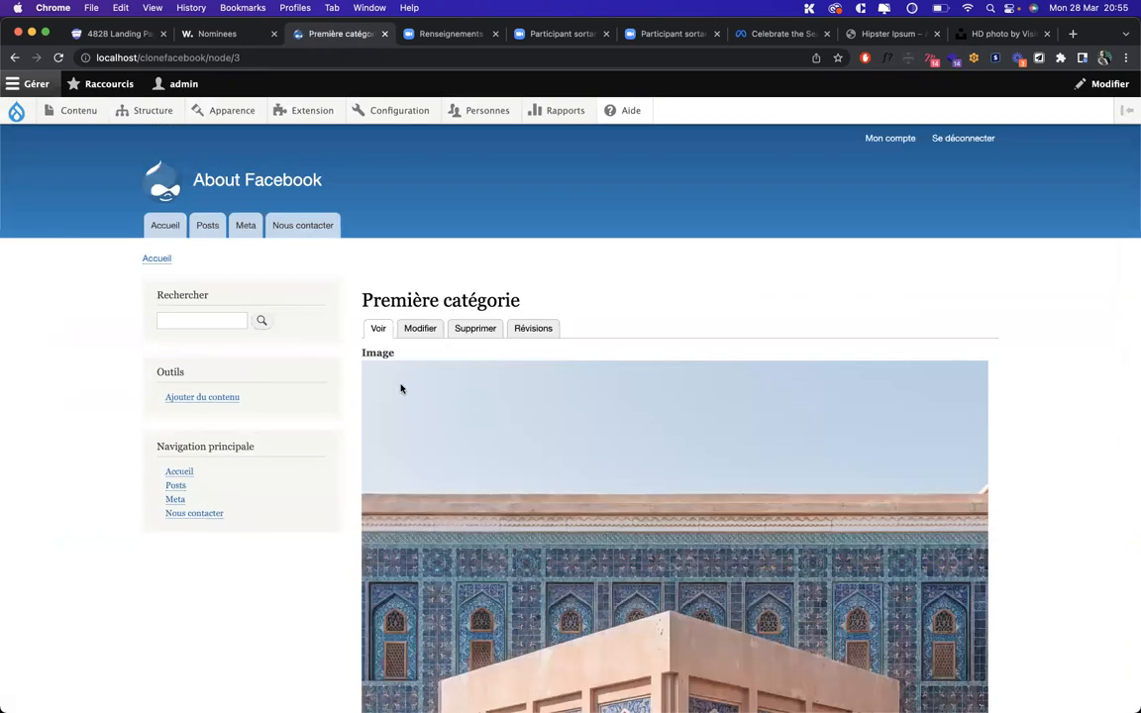
scroll(201, 301, down, 3)
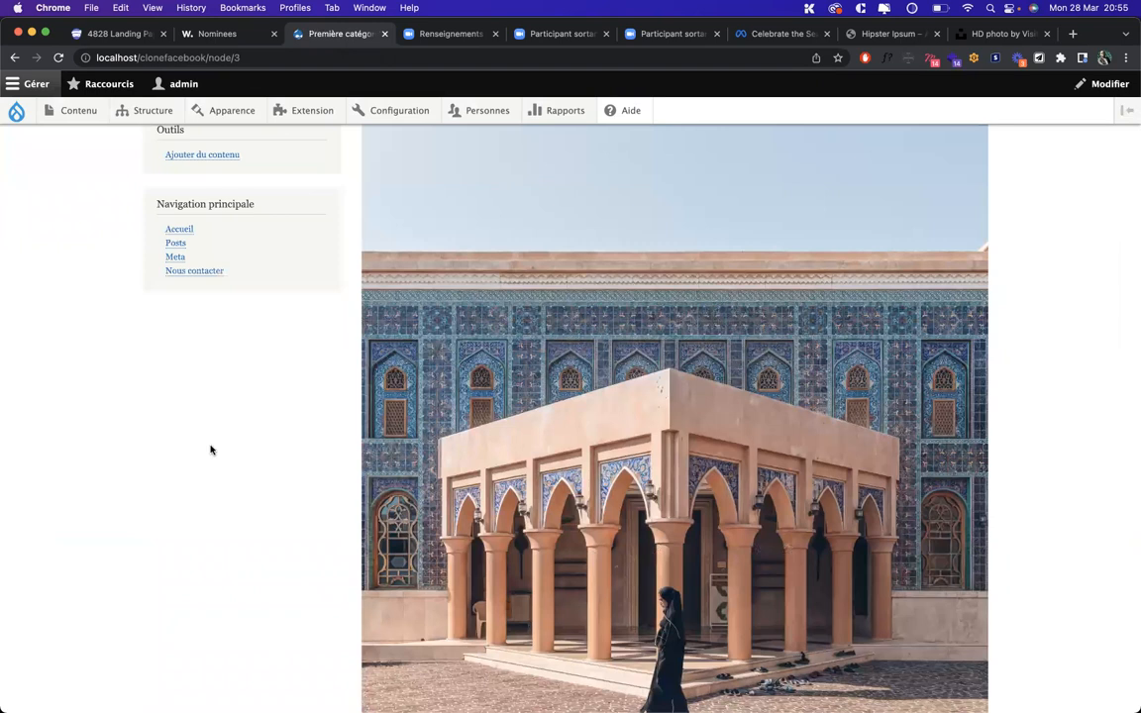
scroll(188, 448, up, 4)
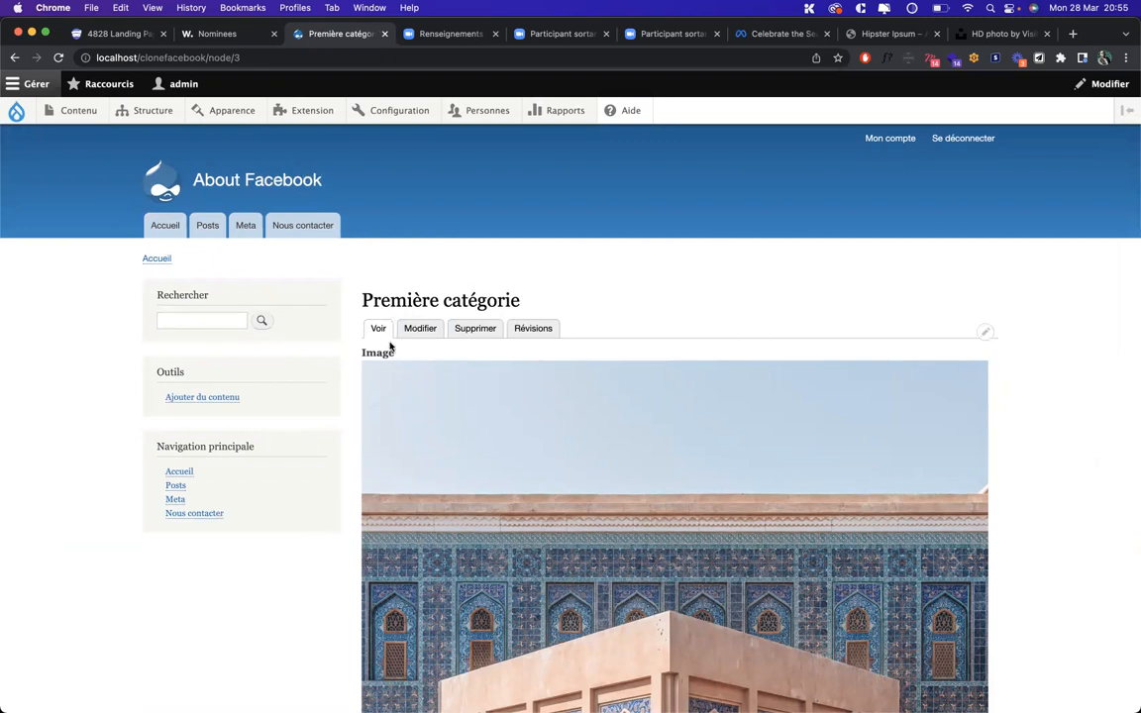
Step: Compare the URL path of the Posts page with that of the "Première catégorie" post and check the post's title
click(205, 225)
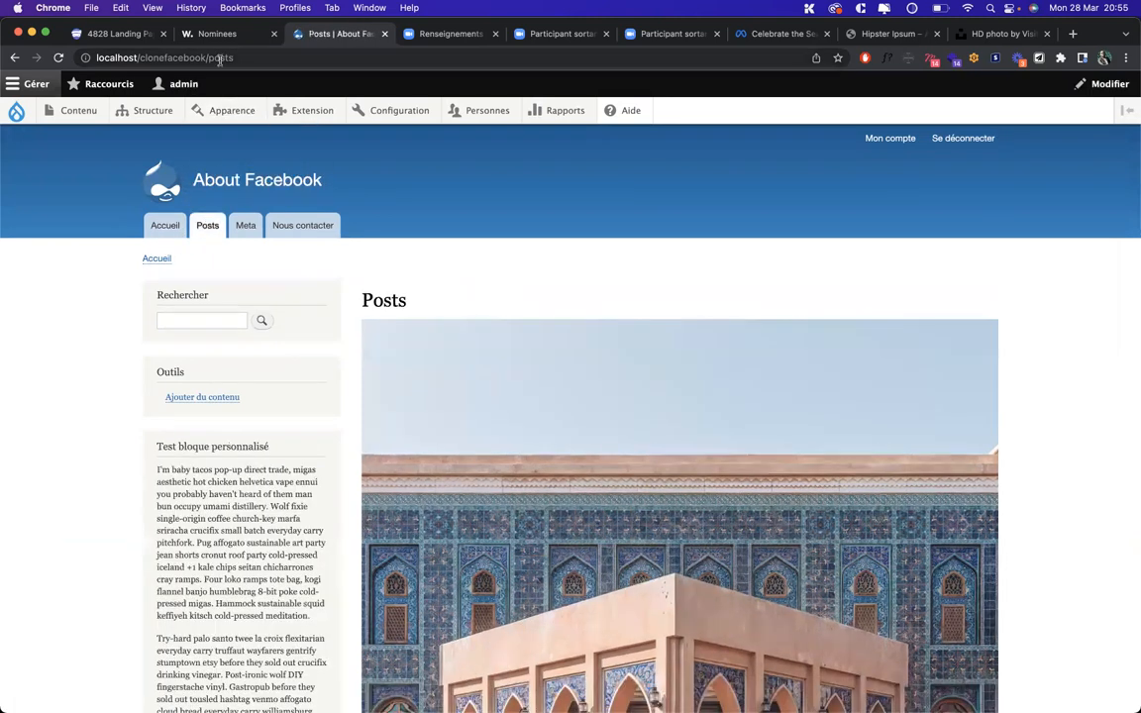
drag(205, 61, 236, 59)
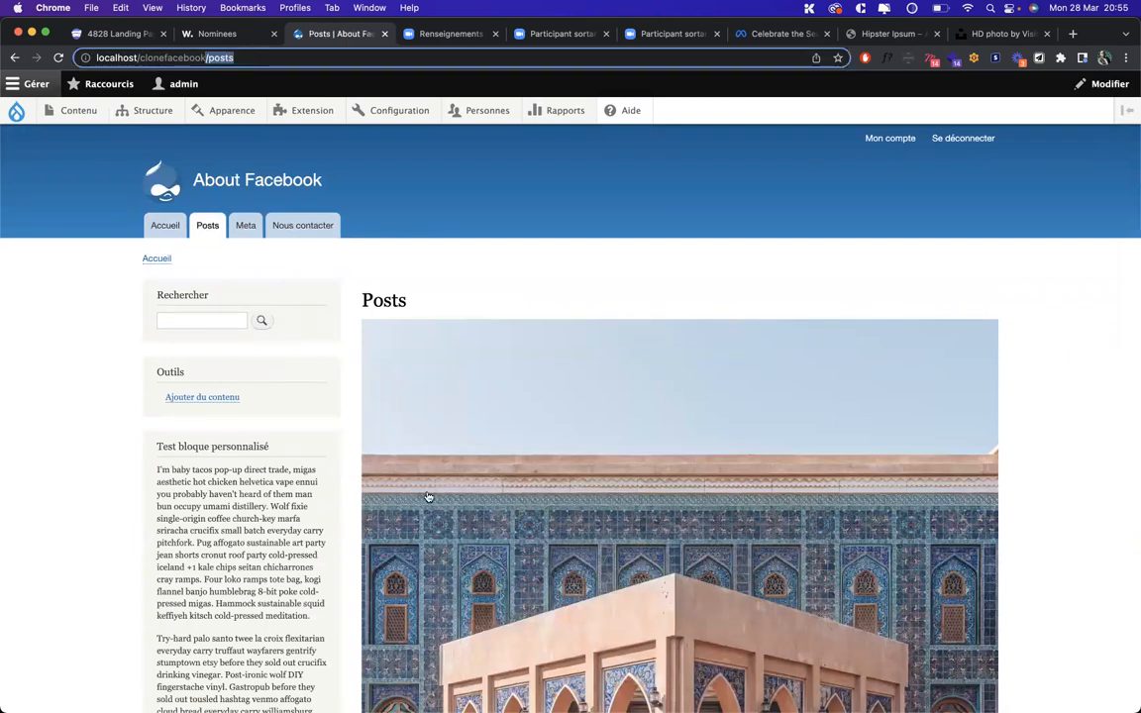
scroll(454, 443, down, 10)
click(453, 443)
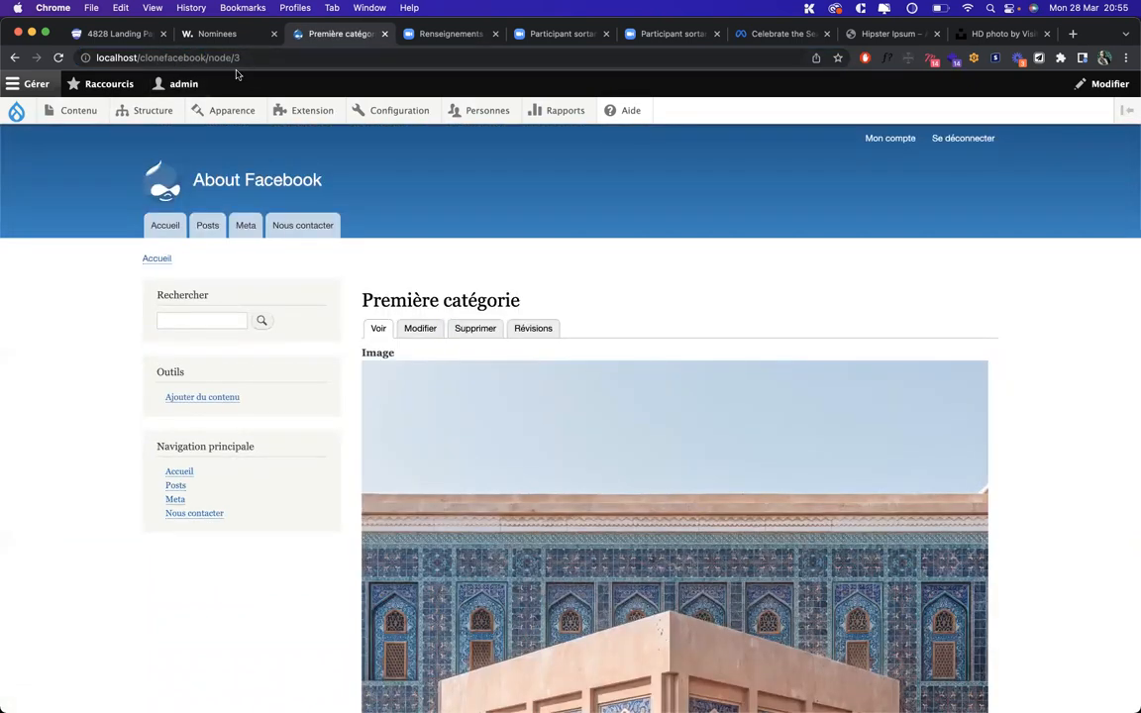
triple_click(387, 299)
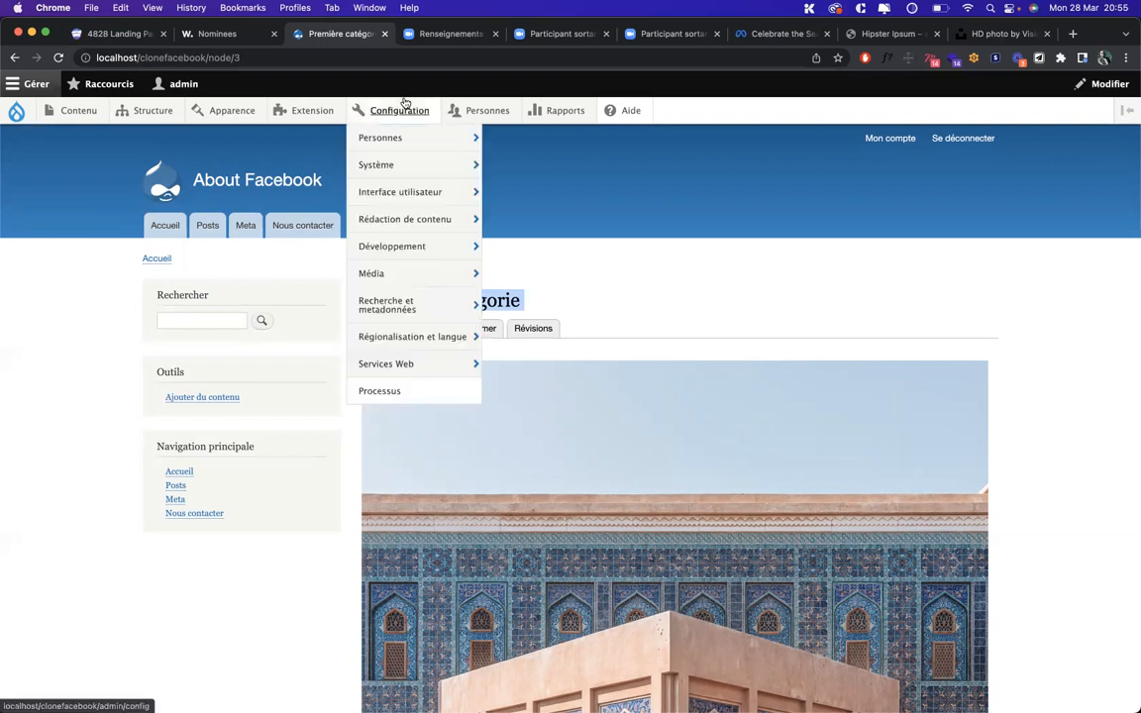
Step: Open the site's URL alias settings (Alias d'URL) and review the existing aliases
mouse_move(401, 111)
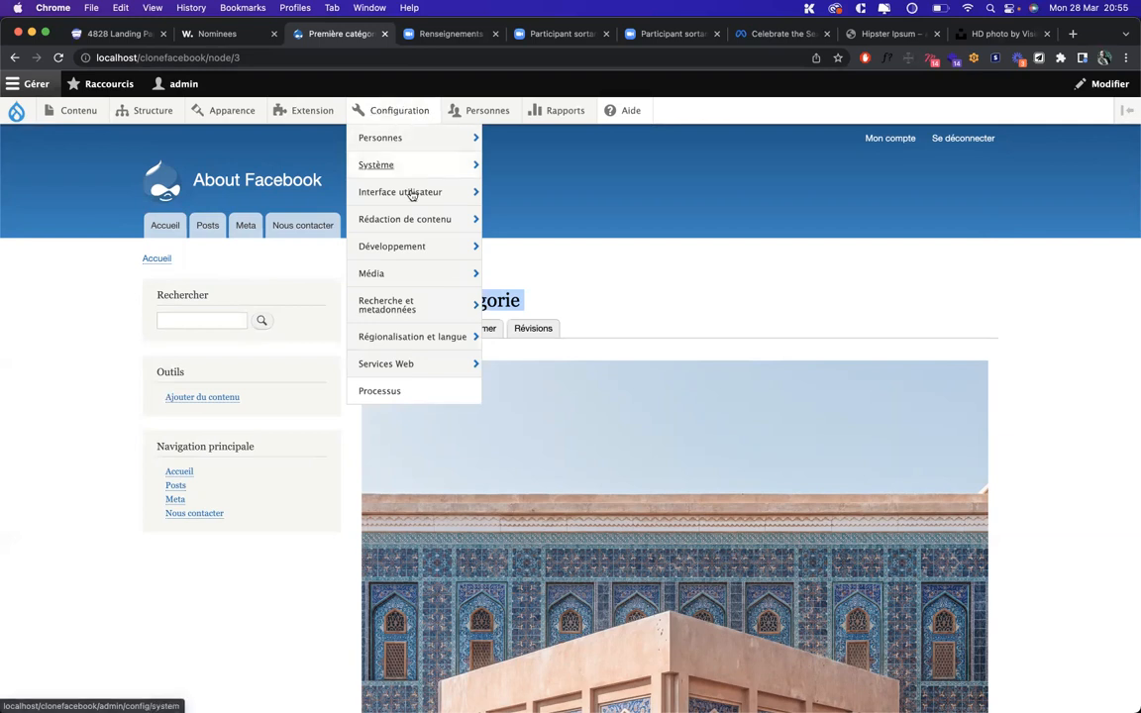
mouse_move(414, 303)
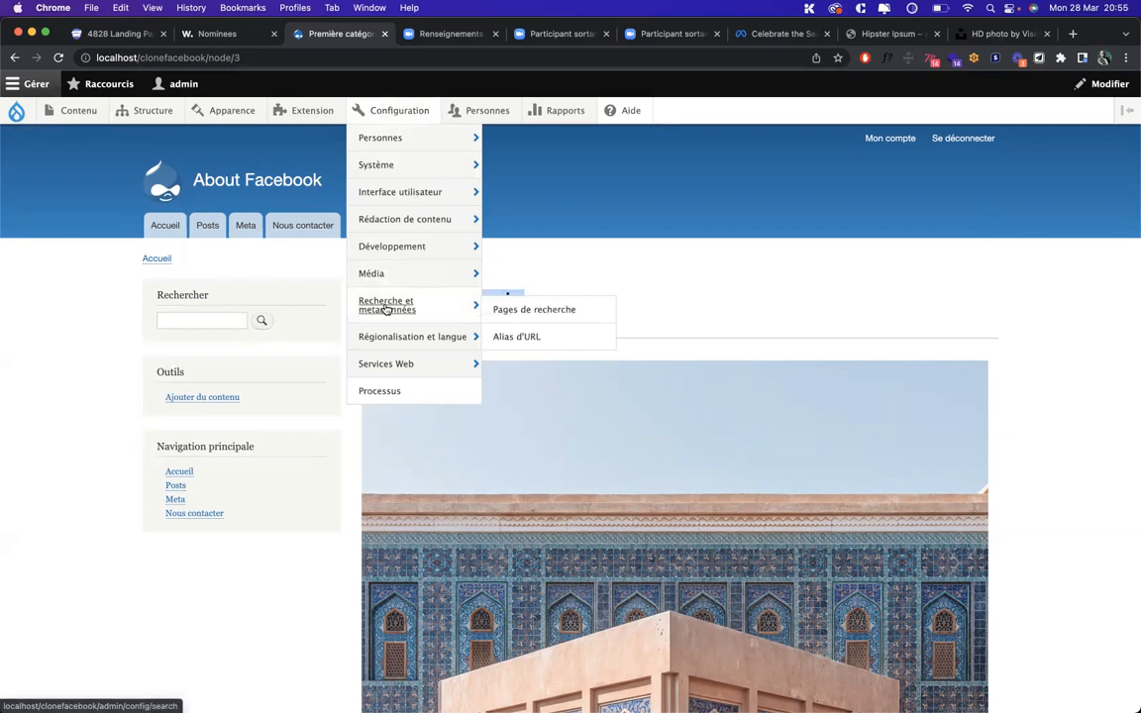
click(522, 337)
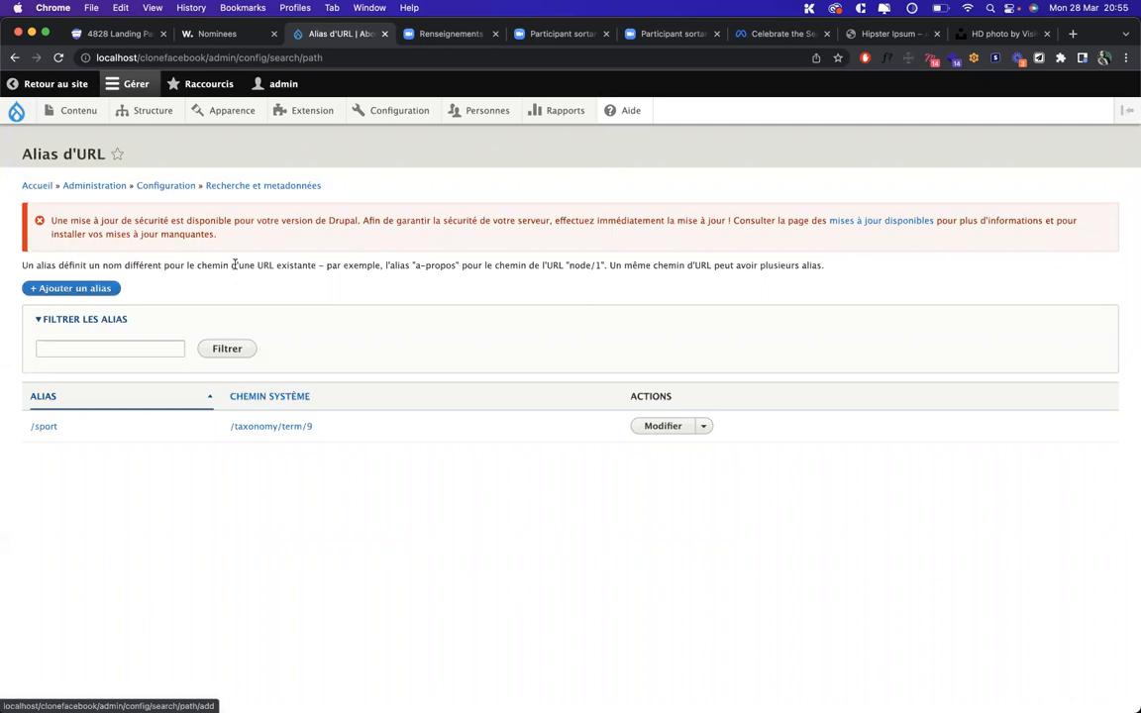
Step: Search the site's list of extension modules for "path"
mouse_move(373, 117)
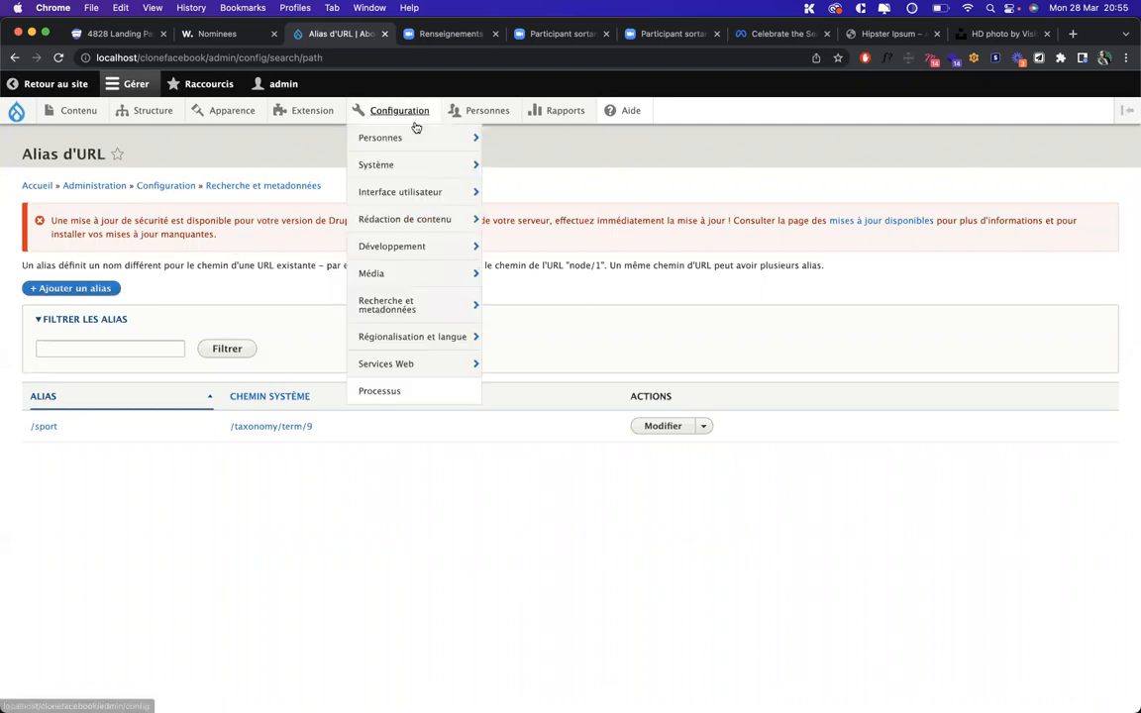
click(296, 111)
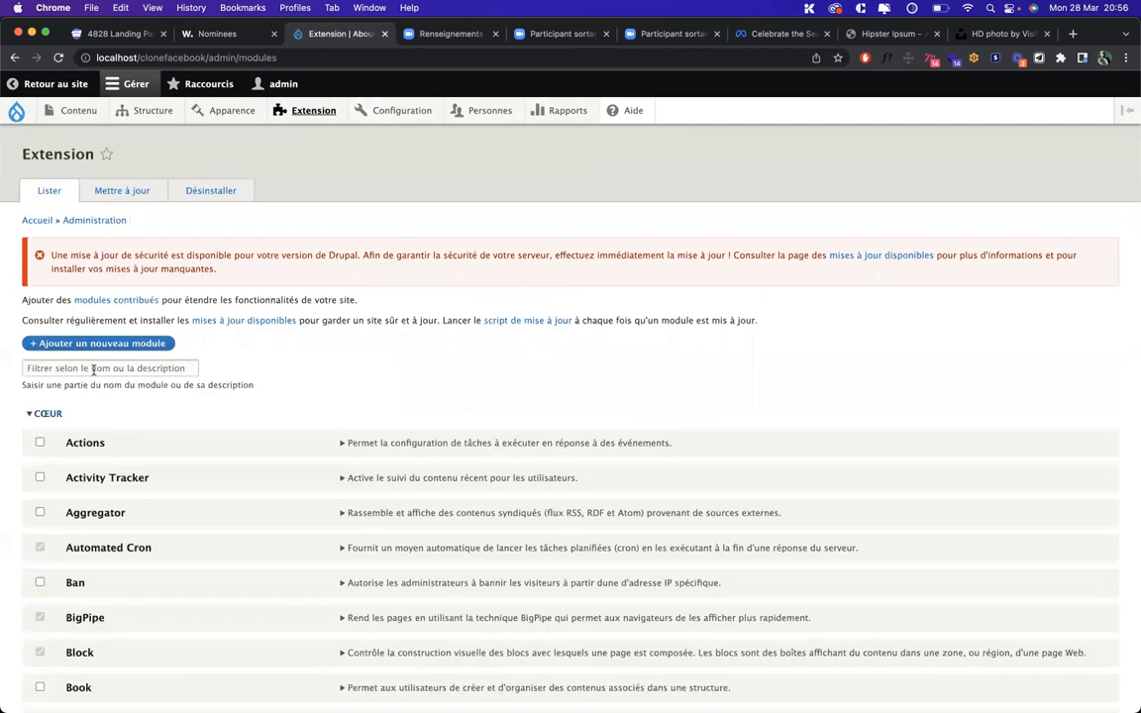
click(93, 369)
text(path)
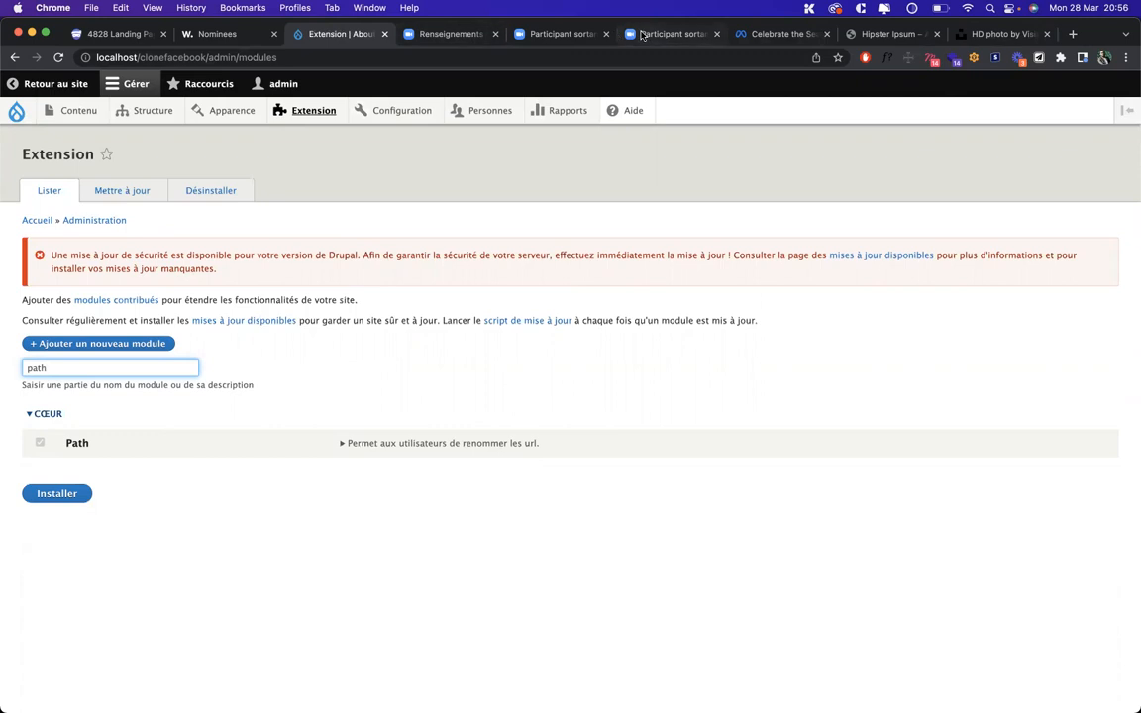
Step: Close the three leftover Zoom pages in the browser and switch to the Meta holiday features article to view its URL
click(496, 34)
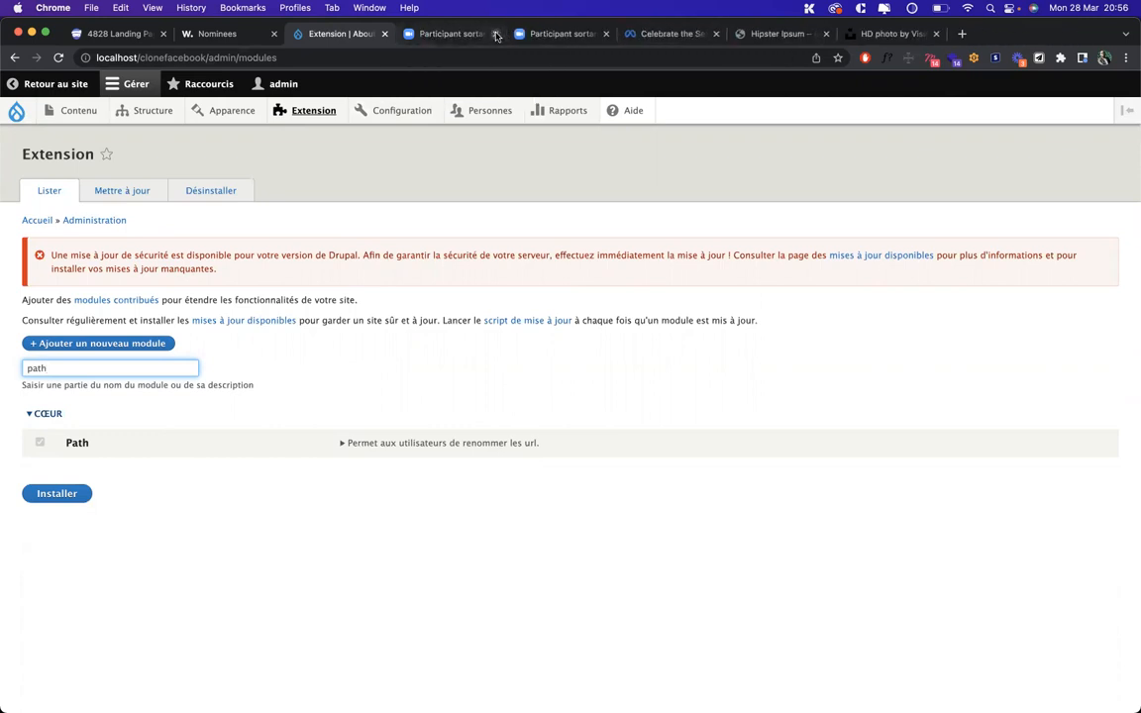
click(495, 35)
click(495, 35)
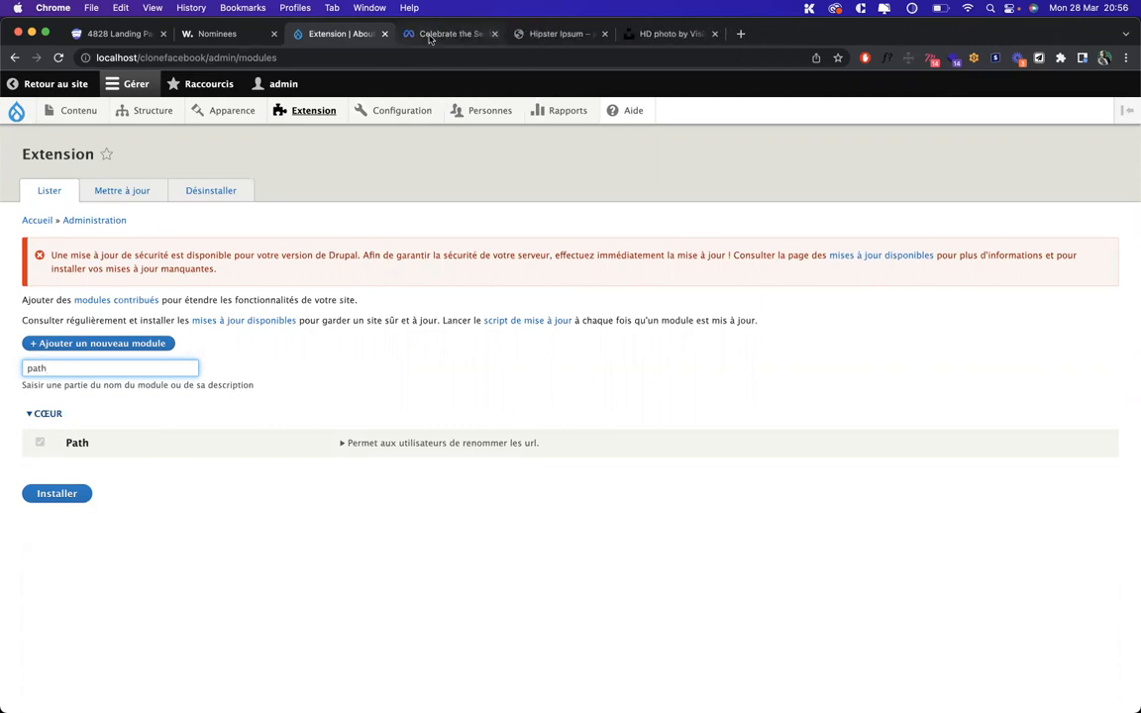
click(429, 38)
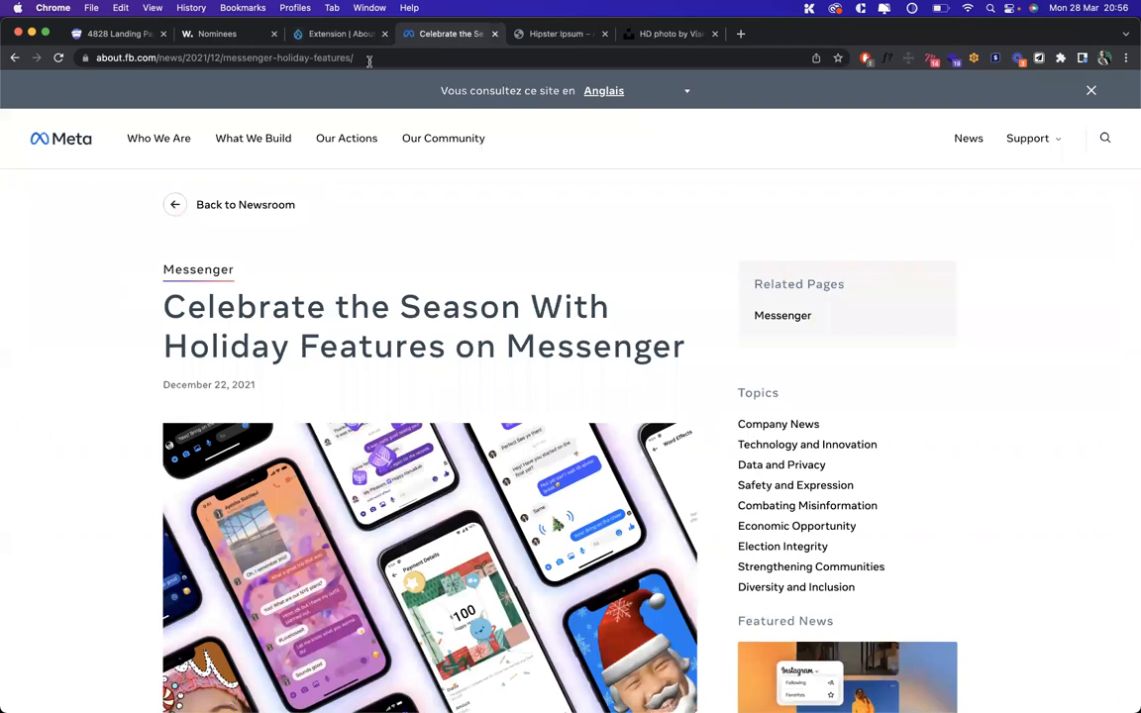